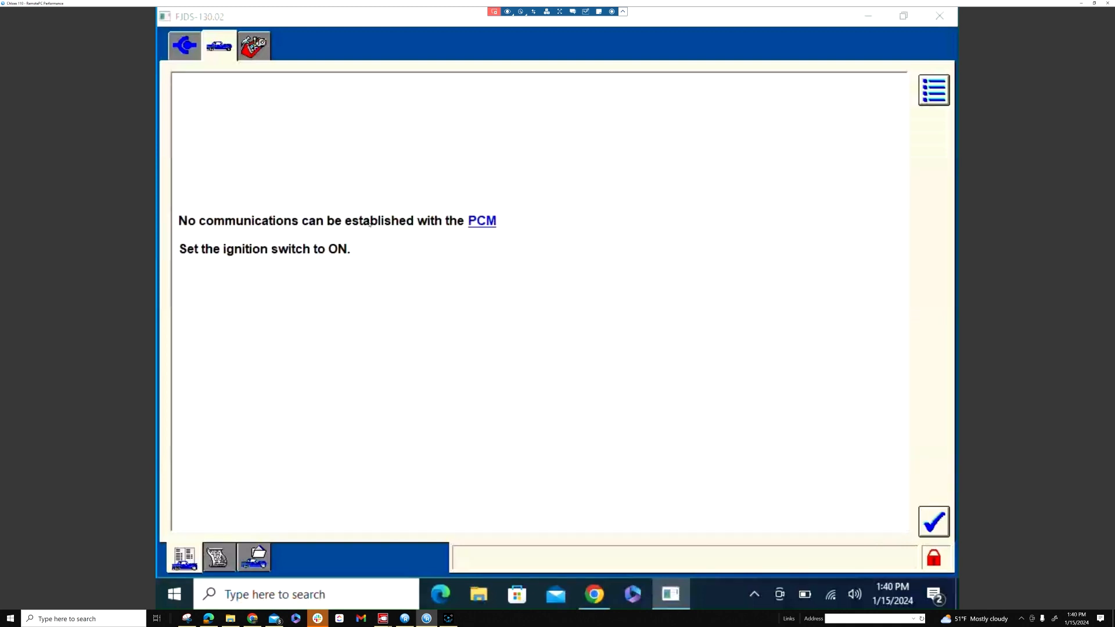
Acknowledge the PCM no-communication warning and decline to retry communication.
left_click(934, 519)
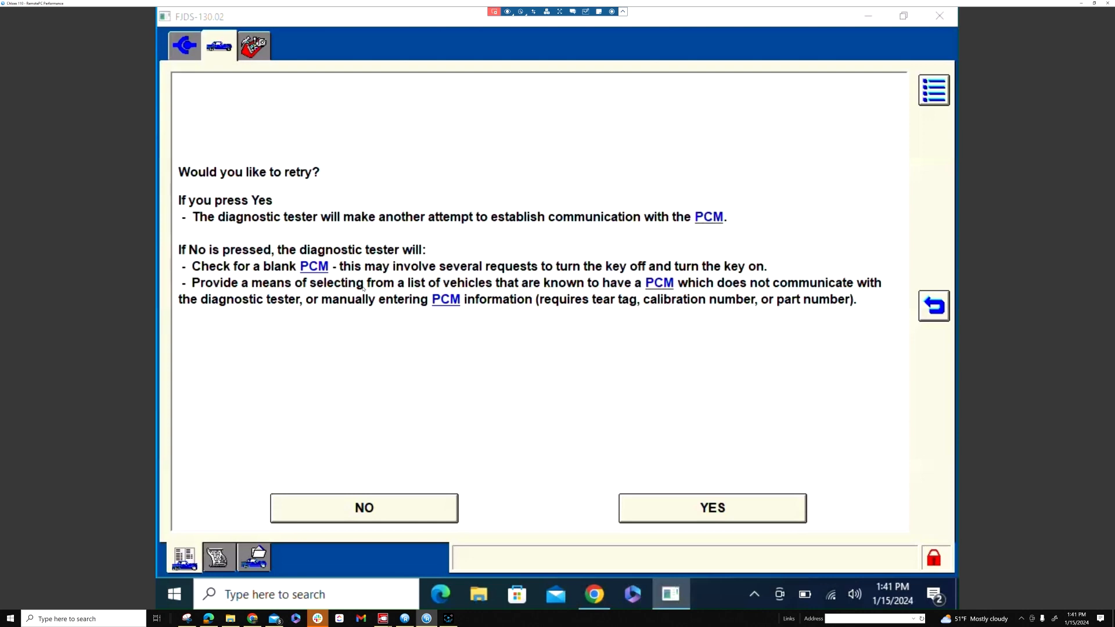
left_click(353, 505)
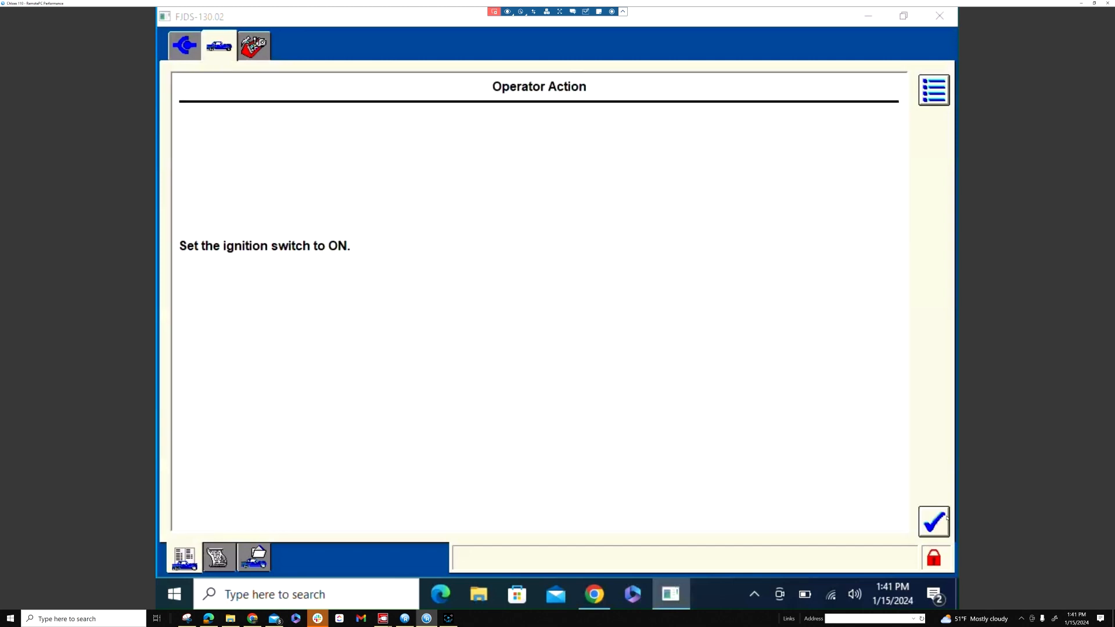
Confirm the ignition ON and OFF prompts and acknowledge the unable-to-communicate message.
left_click(945, 518)
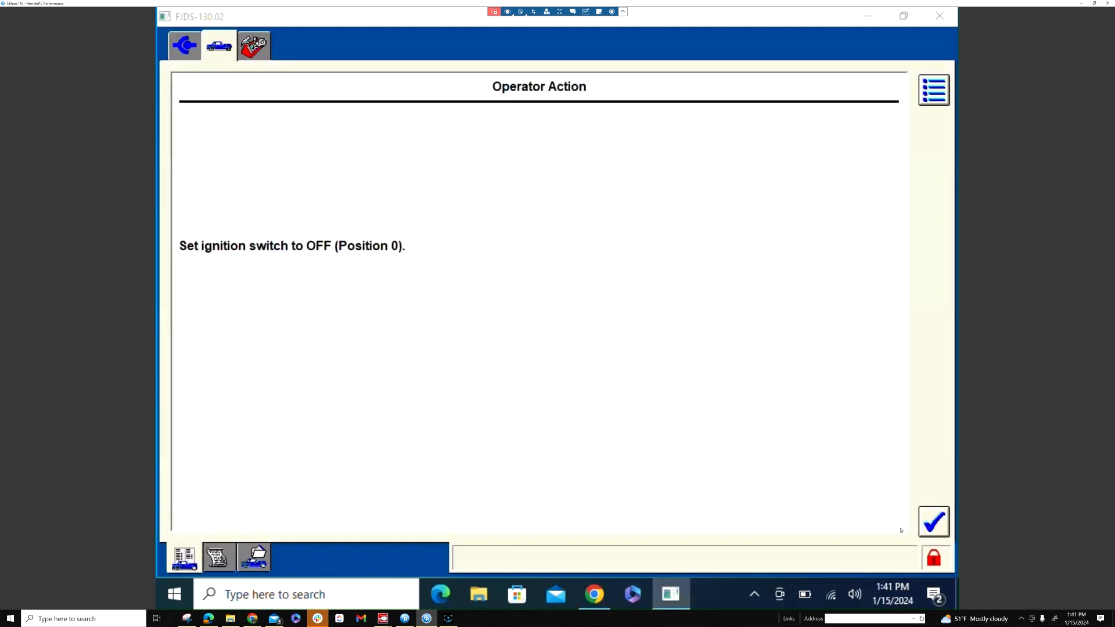
left_click(934, 521)
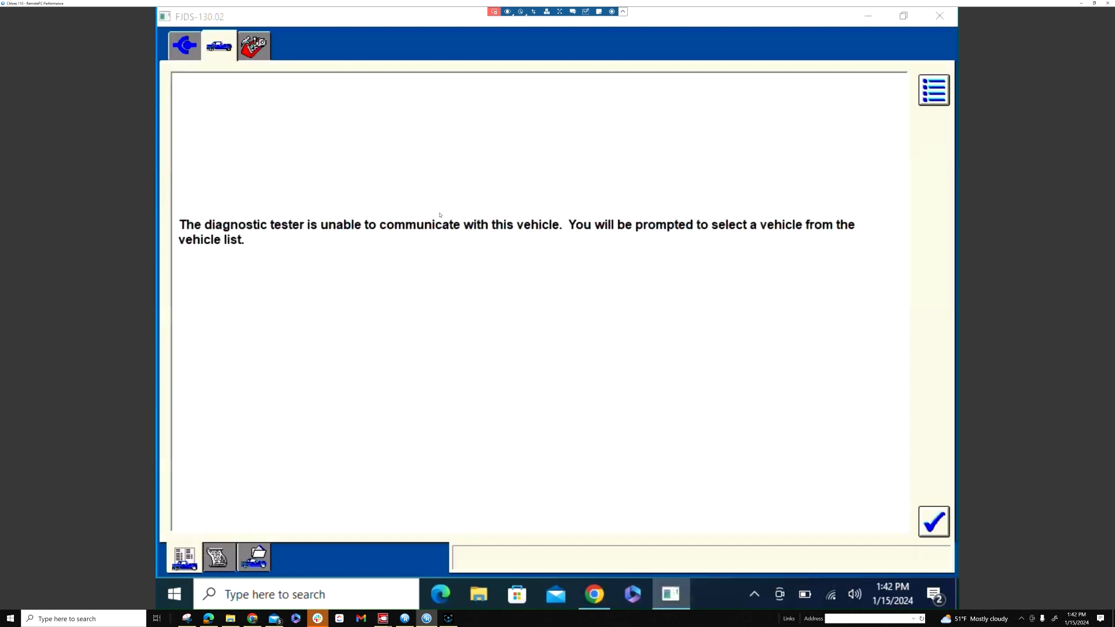
left_click(921, 525)
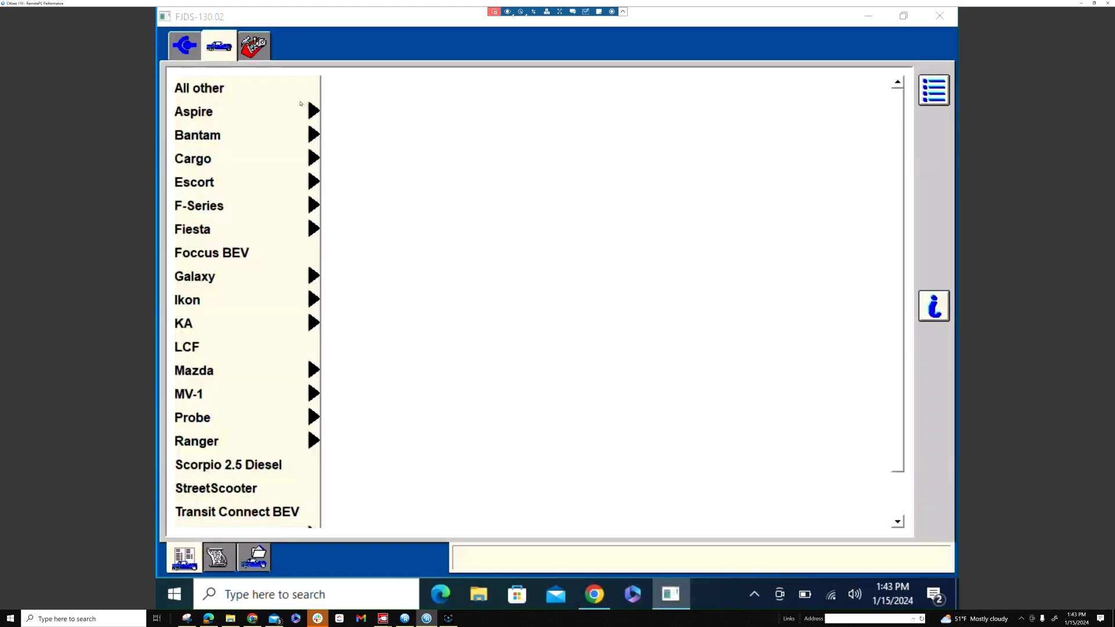
Select All other as the vehicle and confirm the choice.
left_click(278, 88)
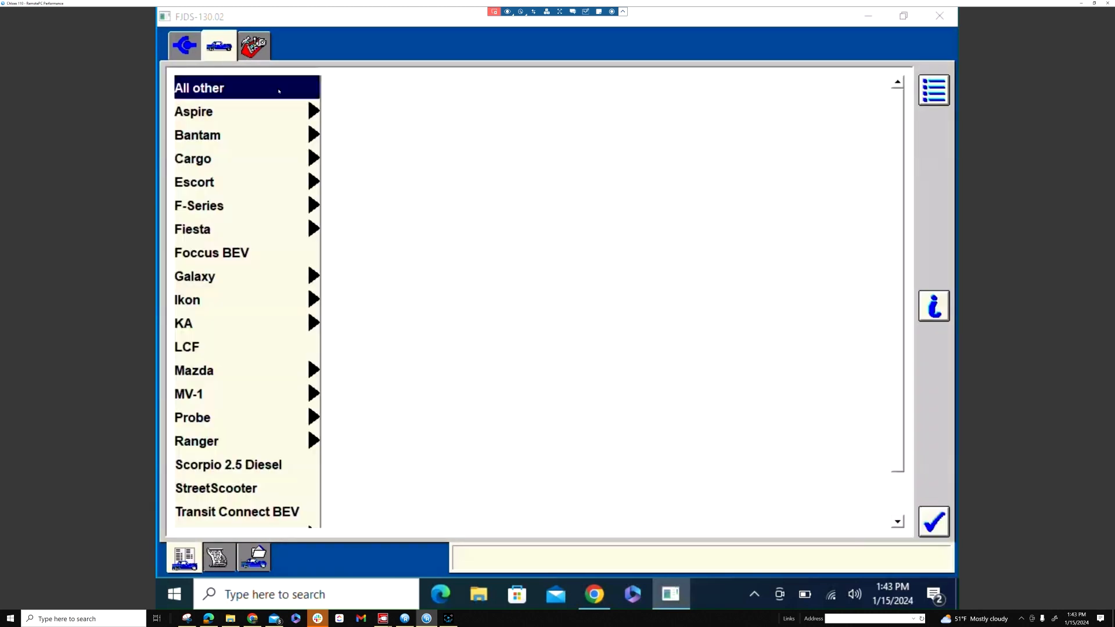
mouse_move(279, 204)
left_click(235, 92)
left_click(934, 520)
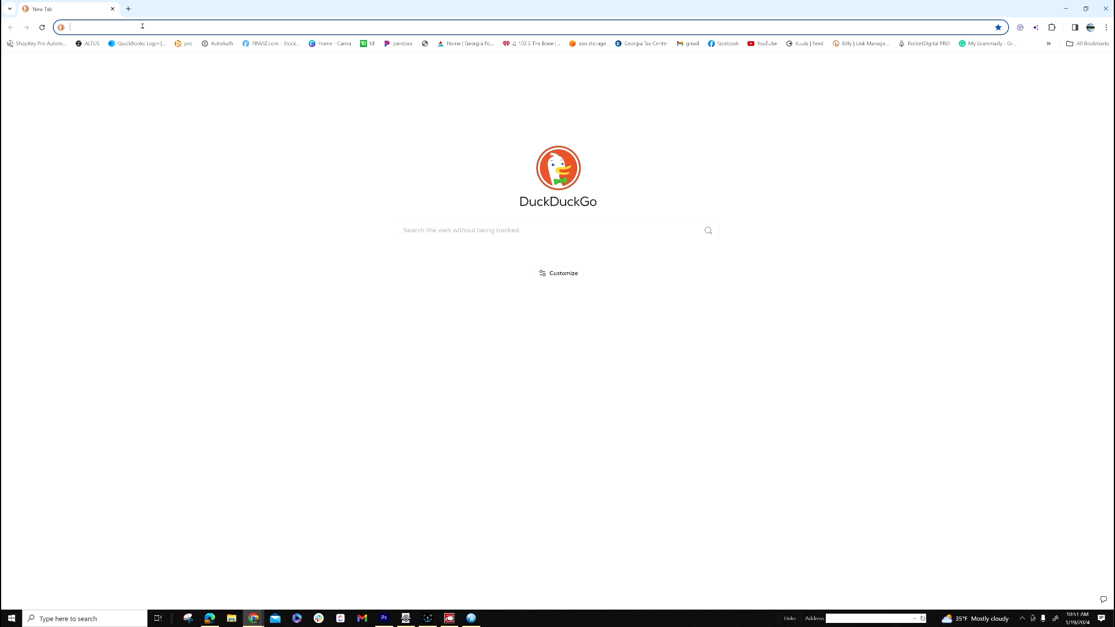
Go to motorcraftservice.com and open the Free Resources Quick Guides page.
type("m")
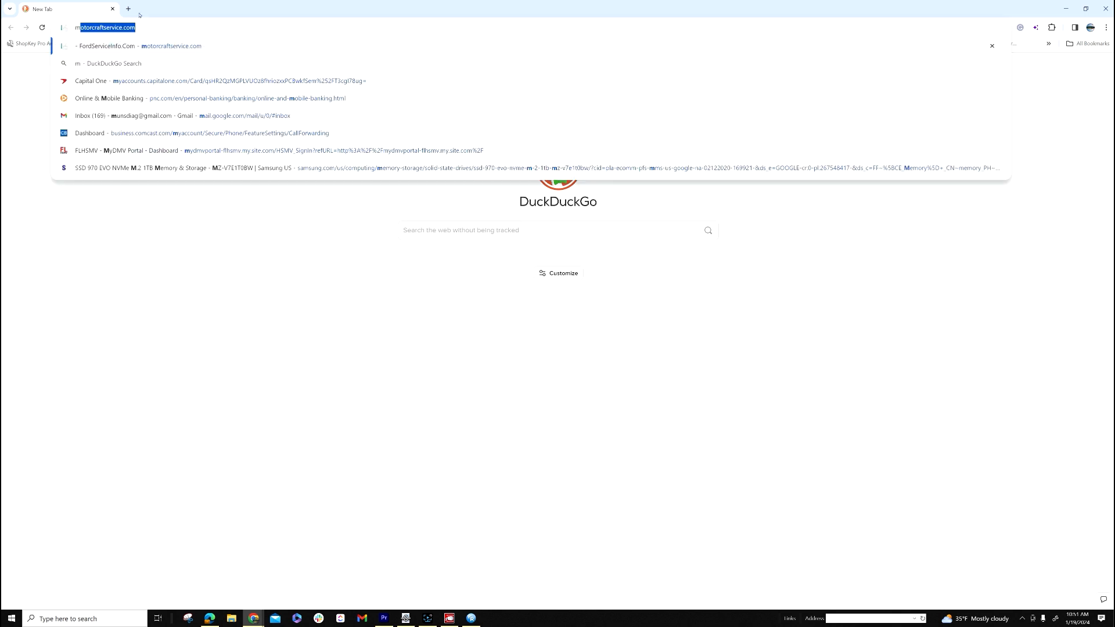
type("ot")
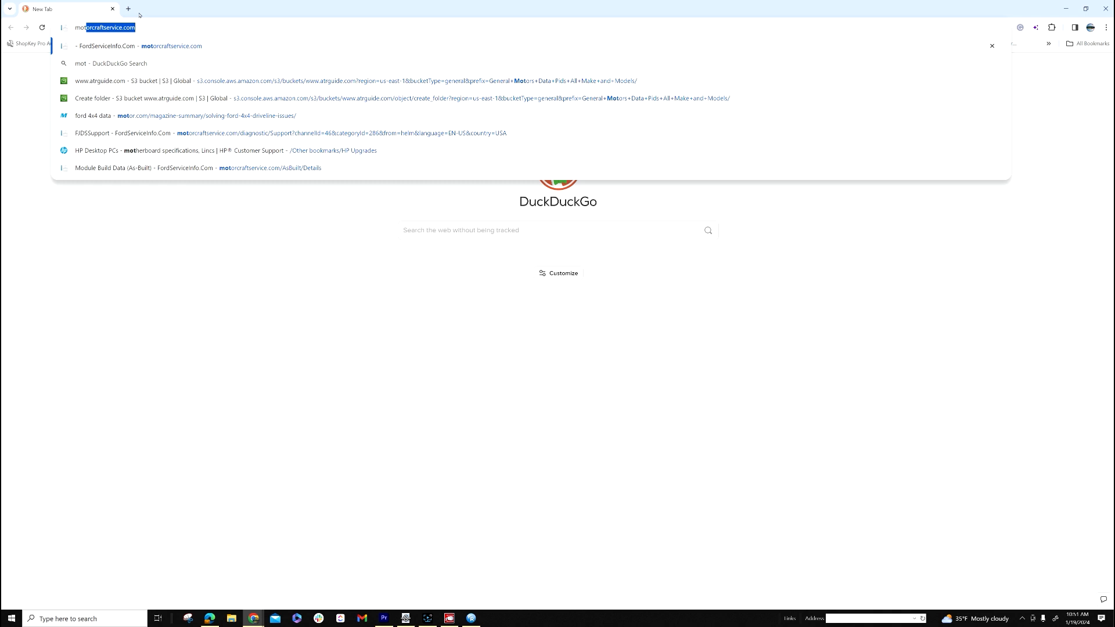
key("Return")
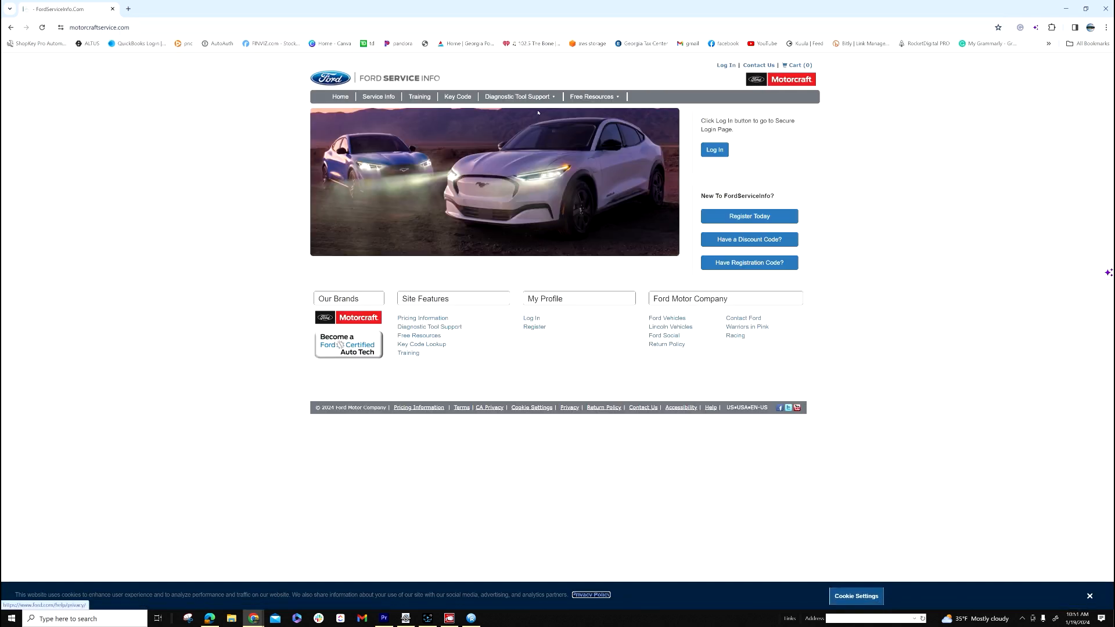
mouse_move(600, 96)
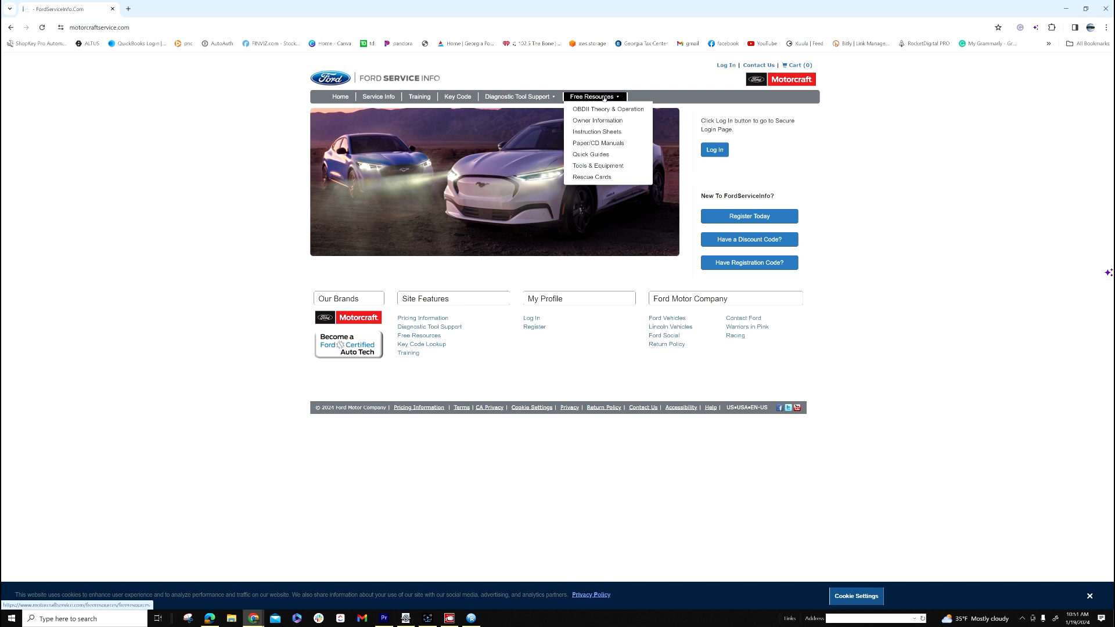
left_click(590, 155)
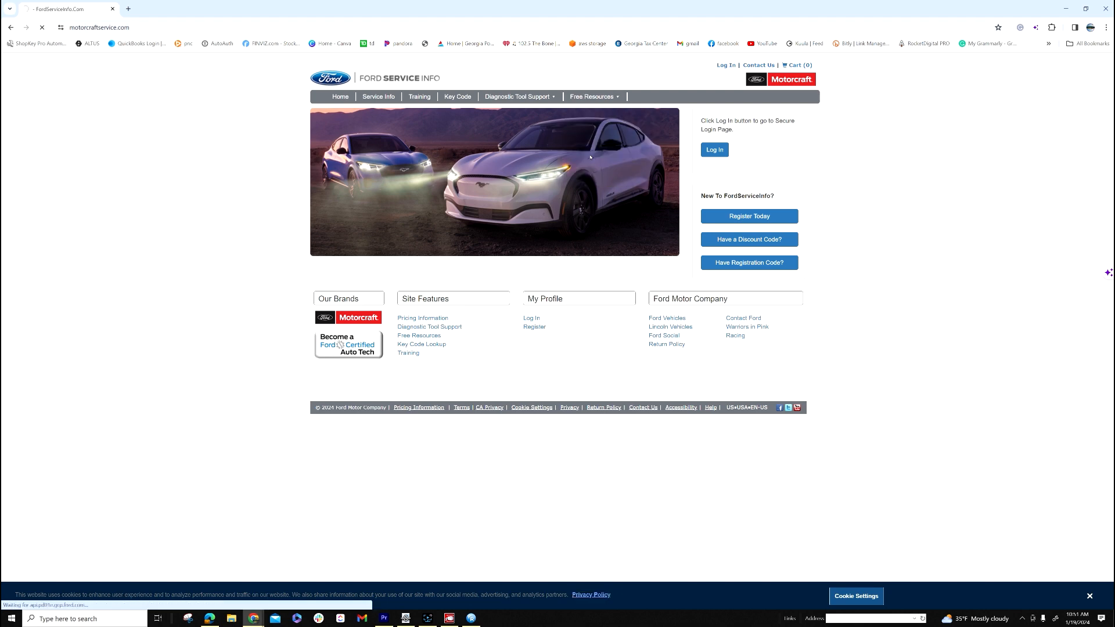
Open the Module Build Data (As-Built) guide from the Quick Guides list.
scroll(365, 250, "down", 5)
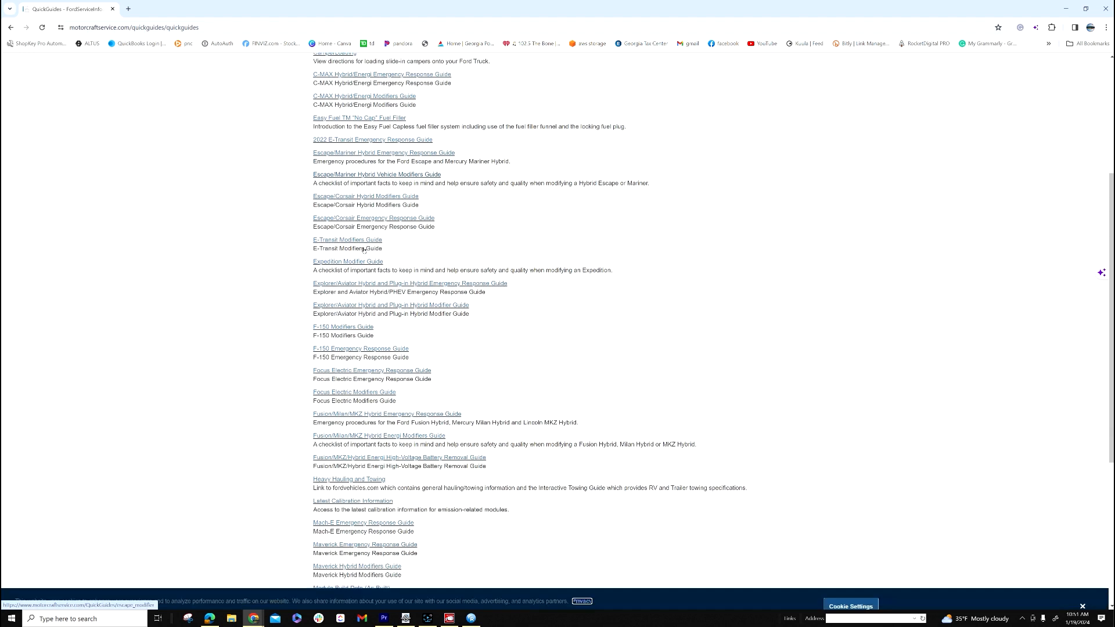
scroll(569, 402, "down", 2)
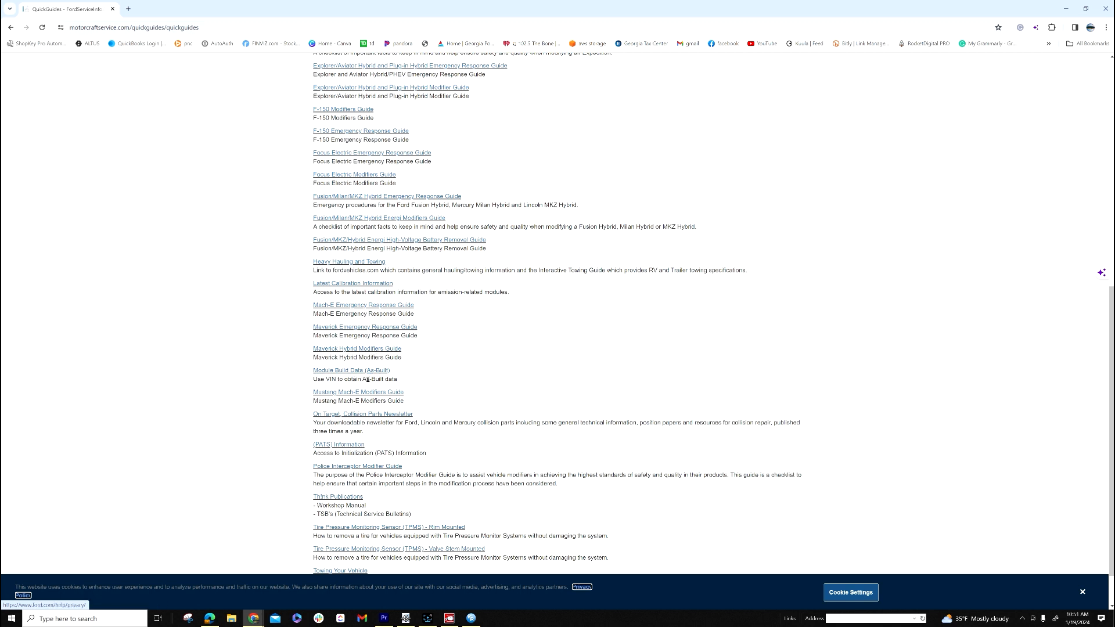
left_click(372, 372)
left_click(347, 371)
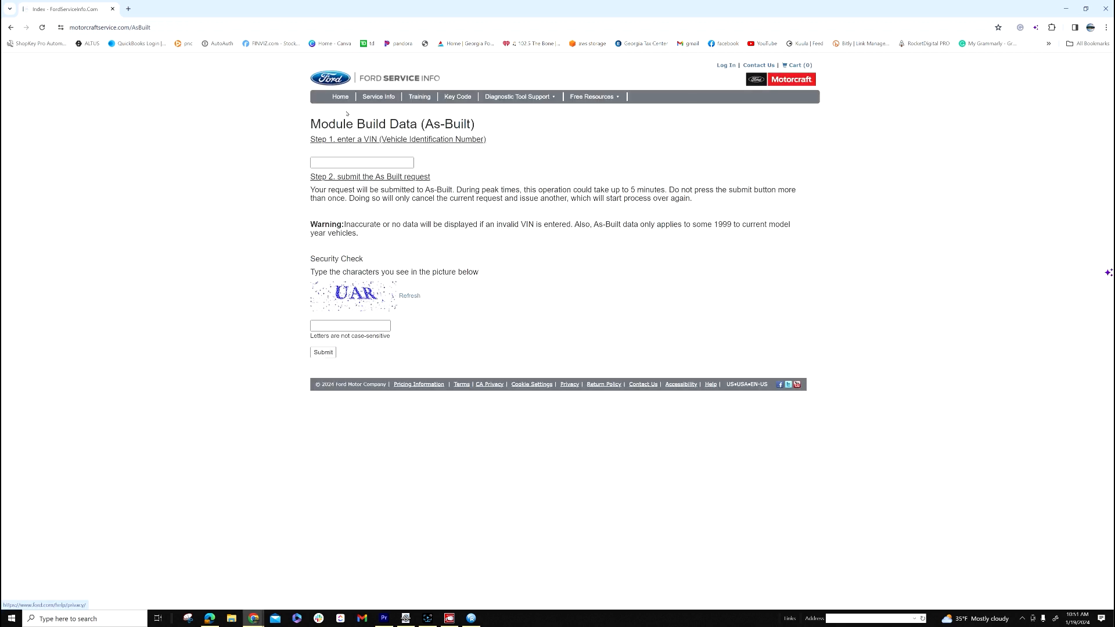
Enter the vehicle's VIN and the security check characters, then submit the As-Built request.
left_click(365, 327)
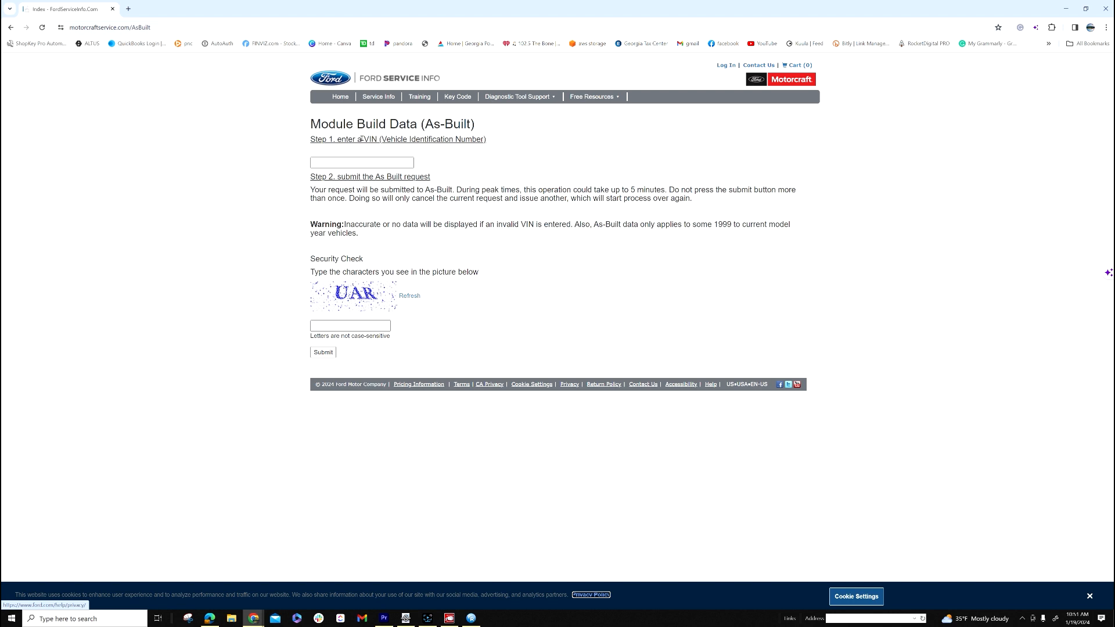
left_click(350, 167)
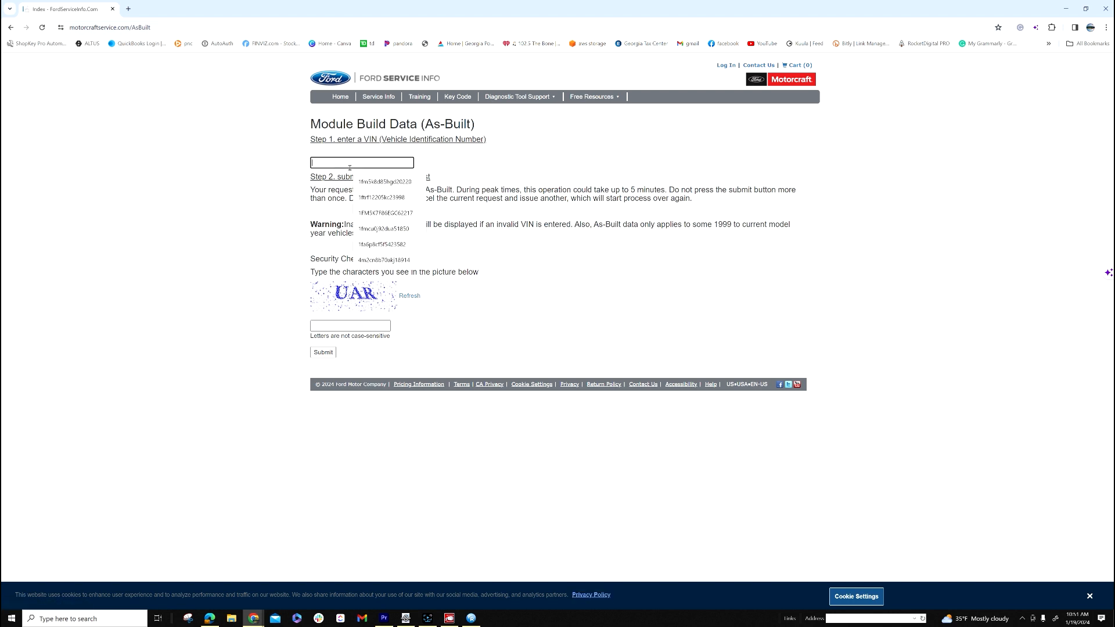
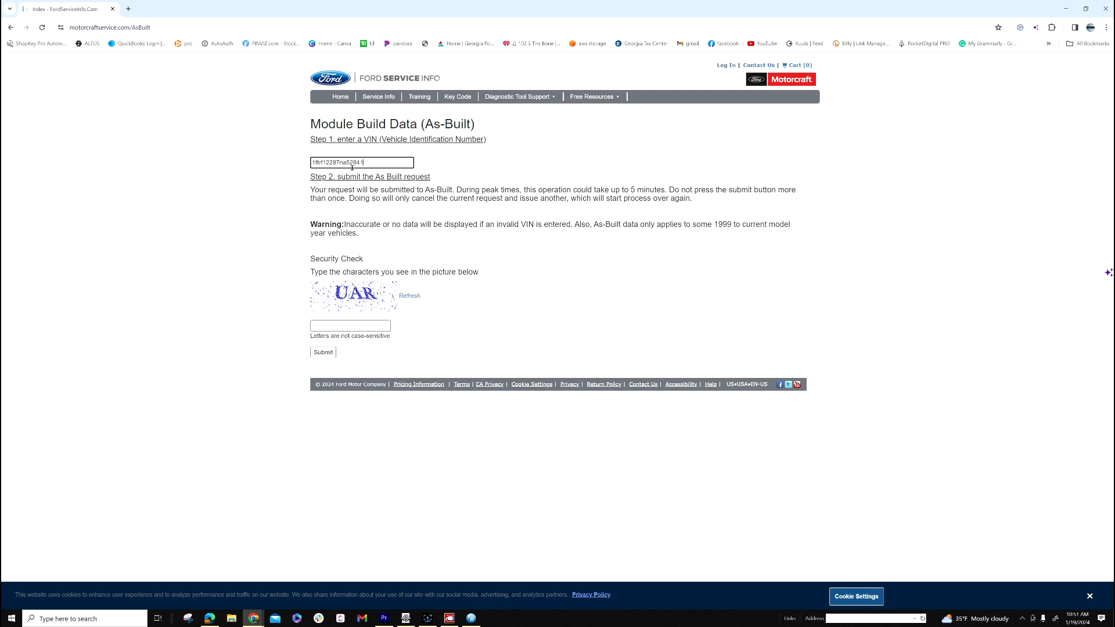
left_click(366, 324)
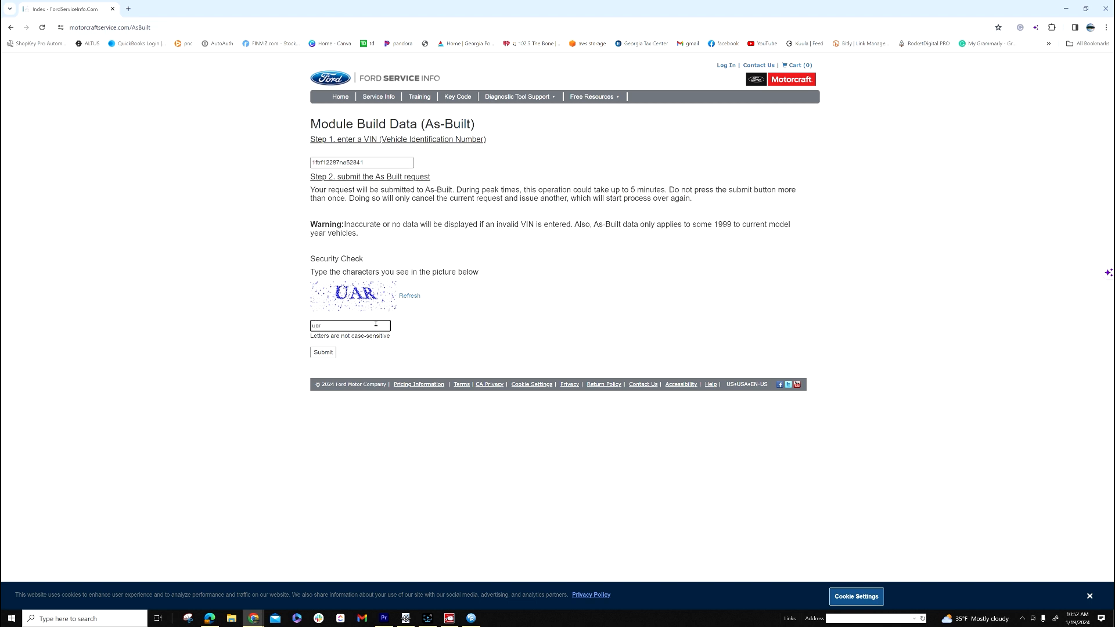
type("uar")
left_click(323, 352)
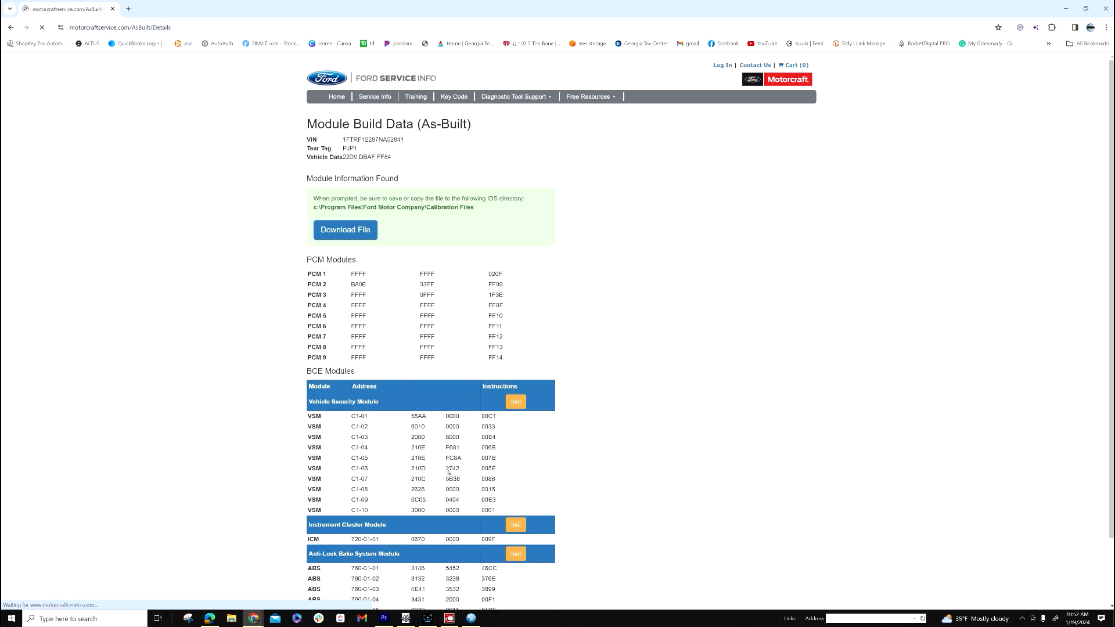
Select the Tear Tag value PJP1 in the As-Built results and return to FJDS.
scroll(406, 250, "down", 3)
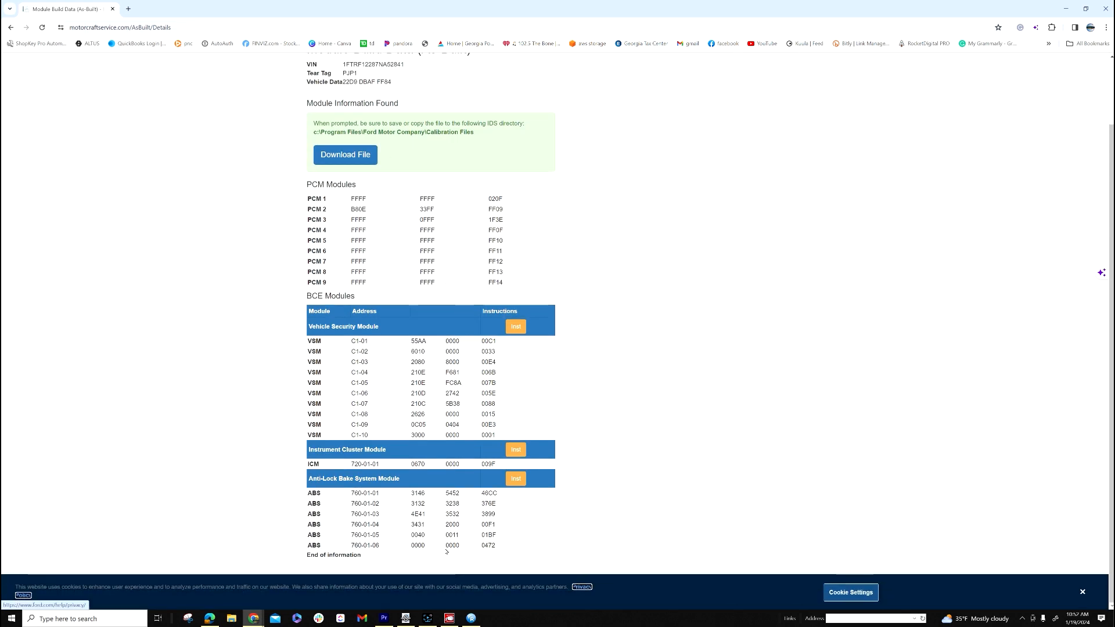
scroll(440, 525, "up", 3)
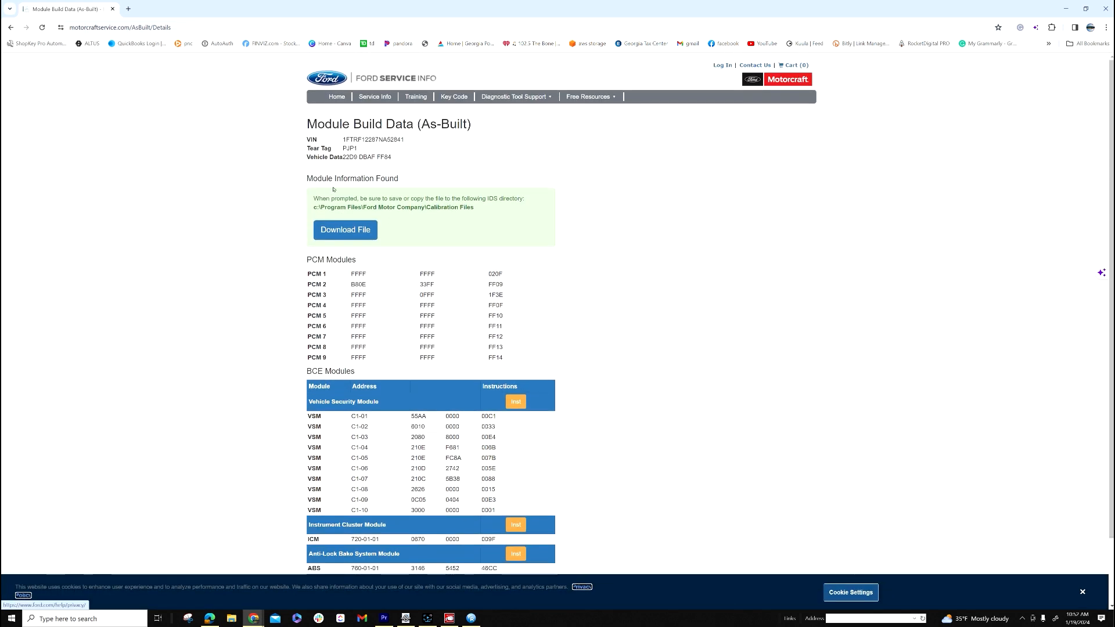
double_click(350, 149)
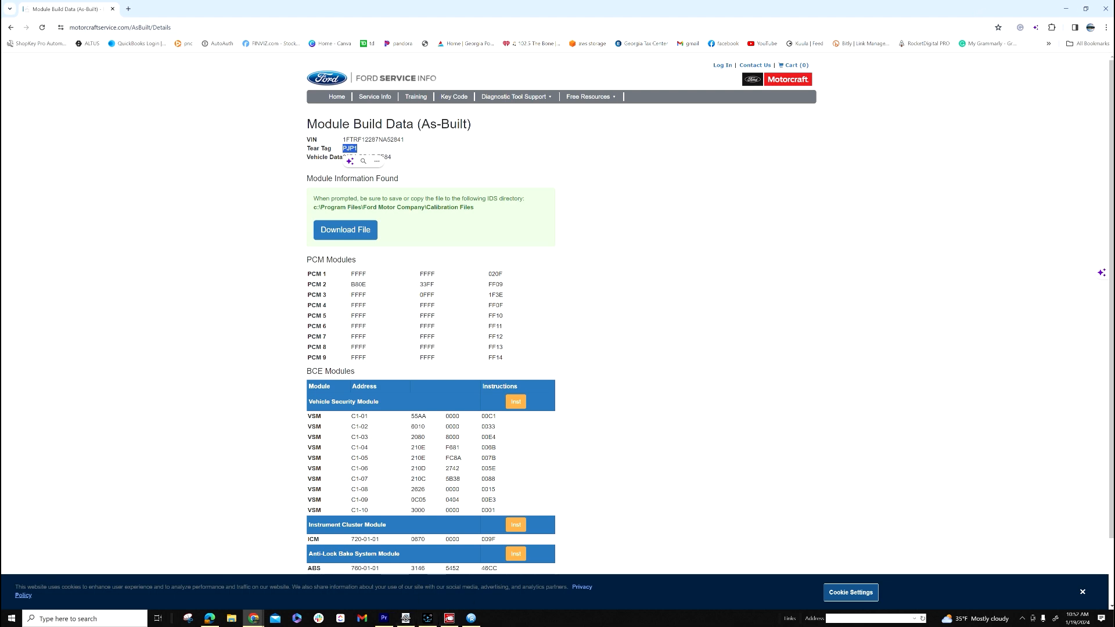
left_click(427, 618)
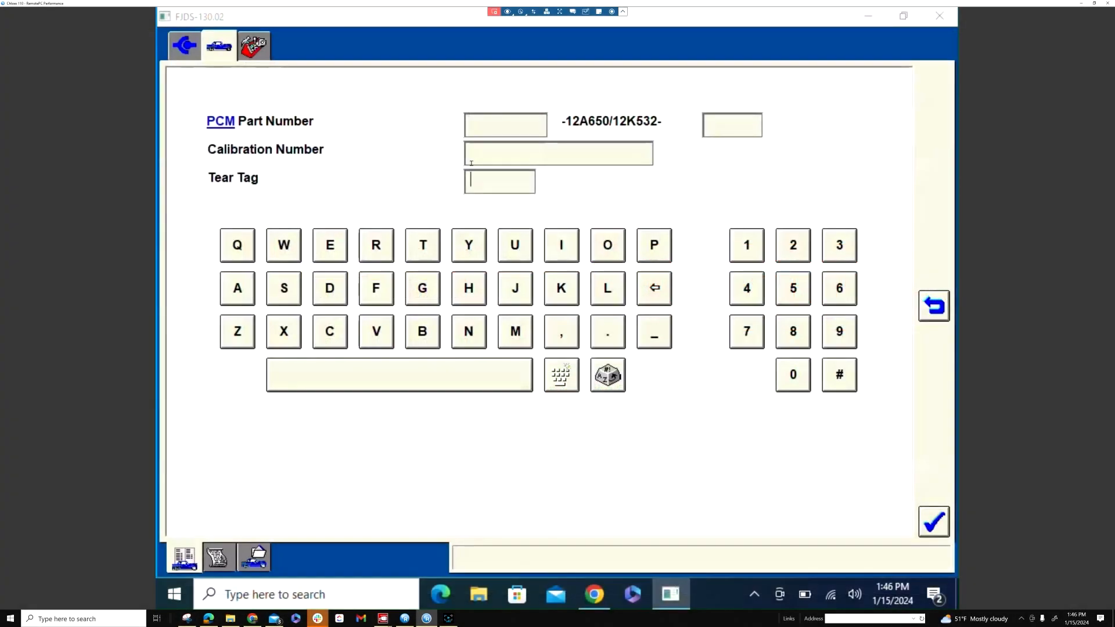
Enter tear tag PJP1 and confirm the identified F-150 4.2L vehicle details.
type("PJP1")
key("Return")
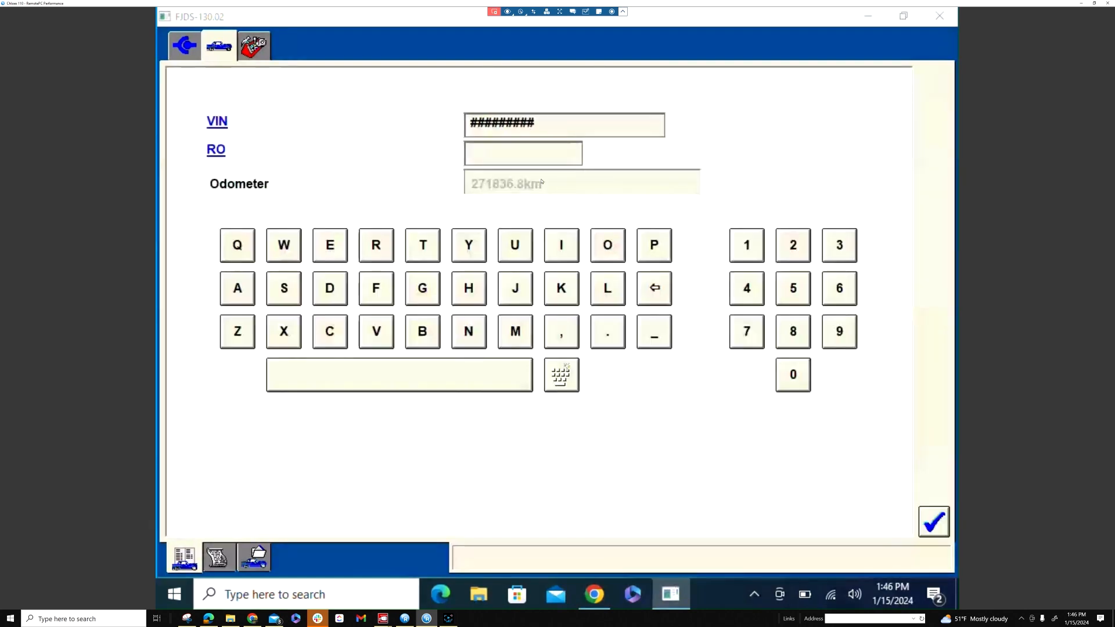
left_click(935, 521)
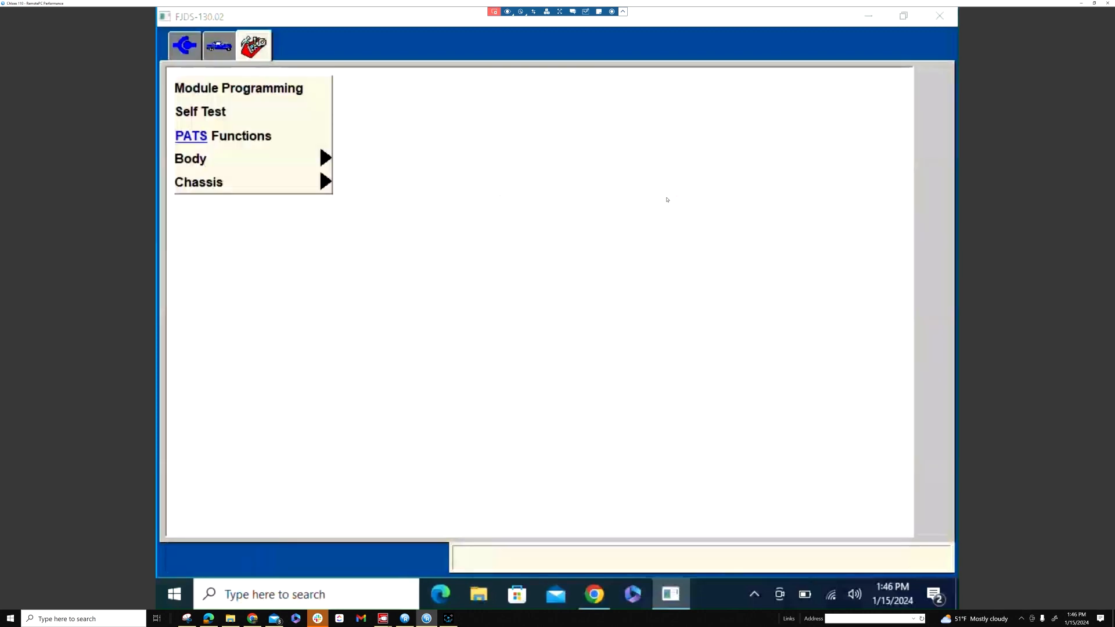
Under Module Programming, choose Programmable Module Installation for the ABS module and start it.
left_click(933, 521)
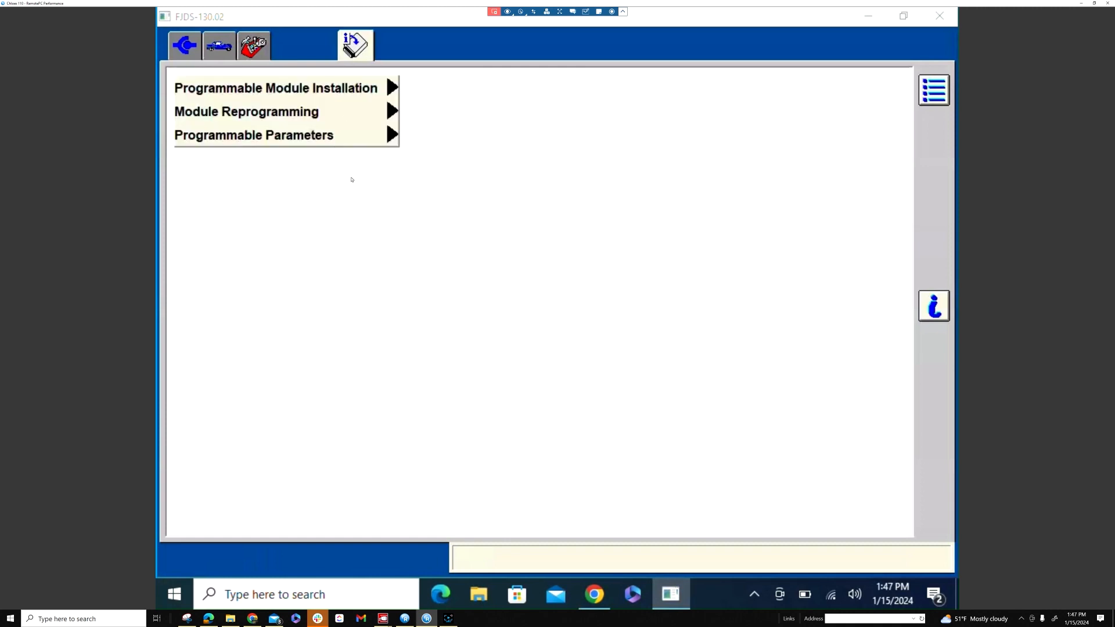
left_click(344, 134)
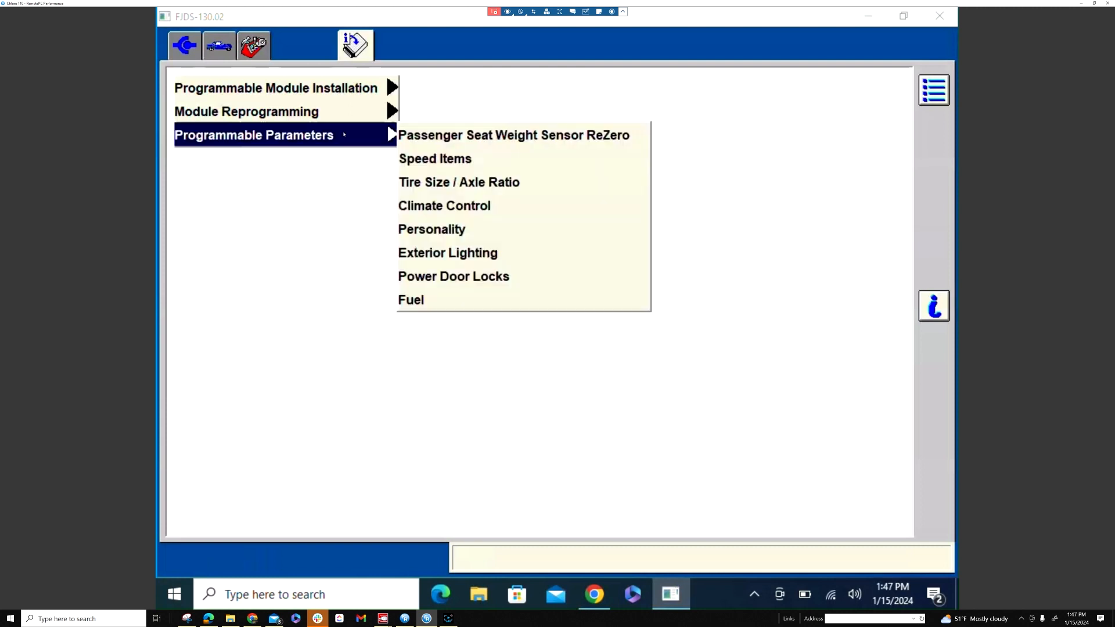
left_click(327, 90)
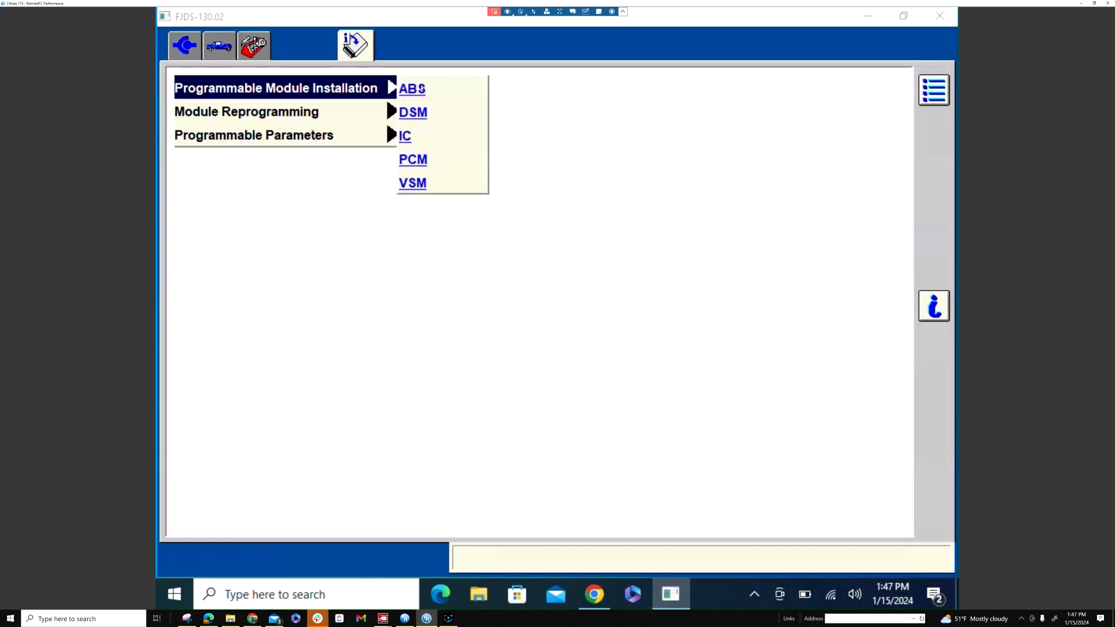
left_click(423, 89)
left_click(945, 516)
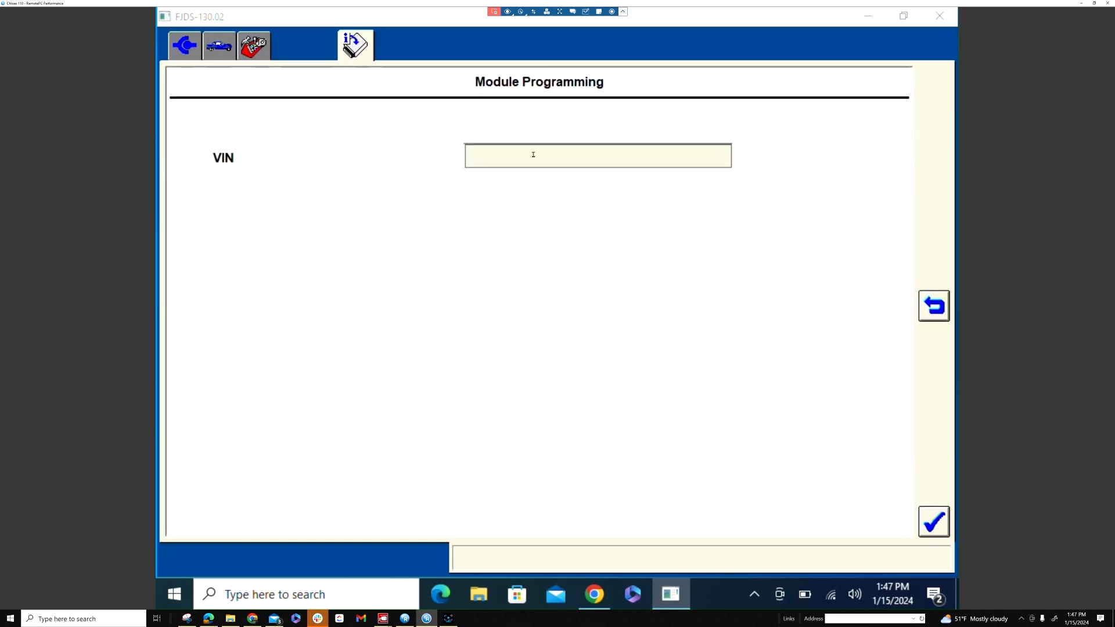
Type the vehicle's full VIN into the Module Programming VIN field and dismiss the browser.
left_click(533, 154)
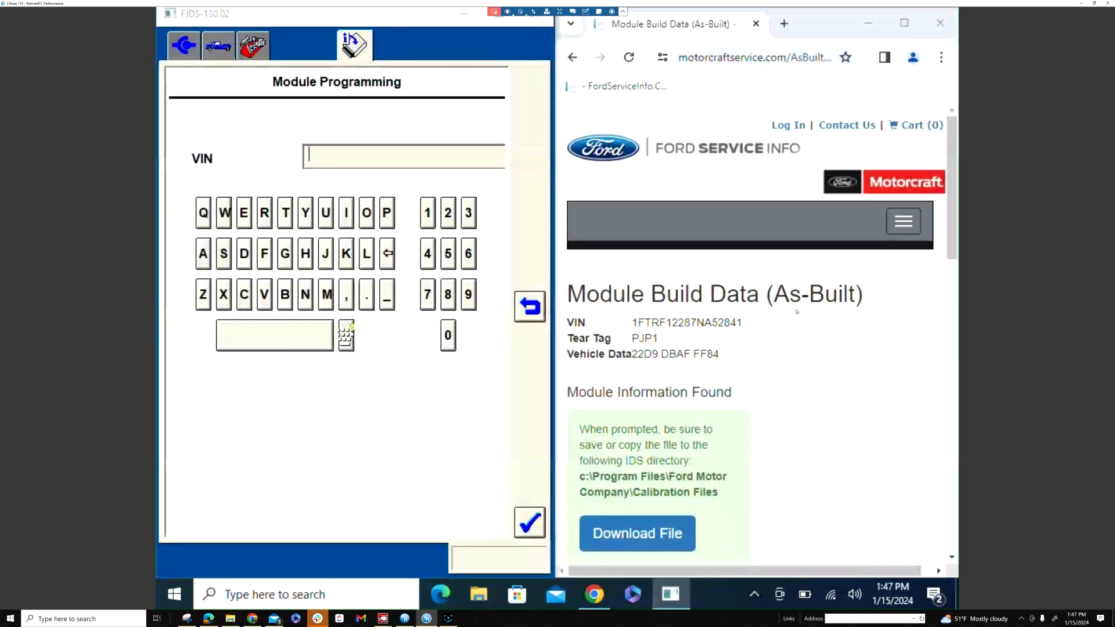
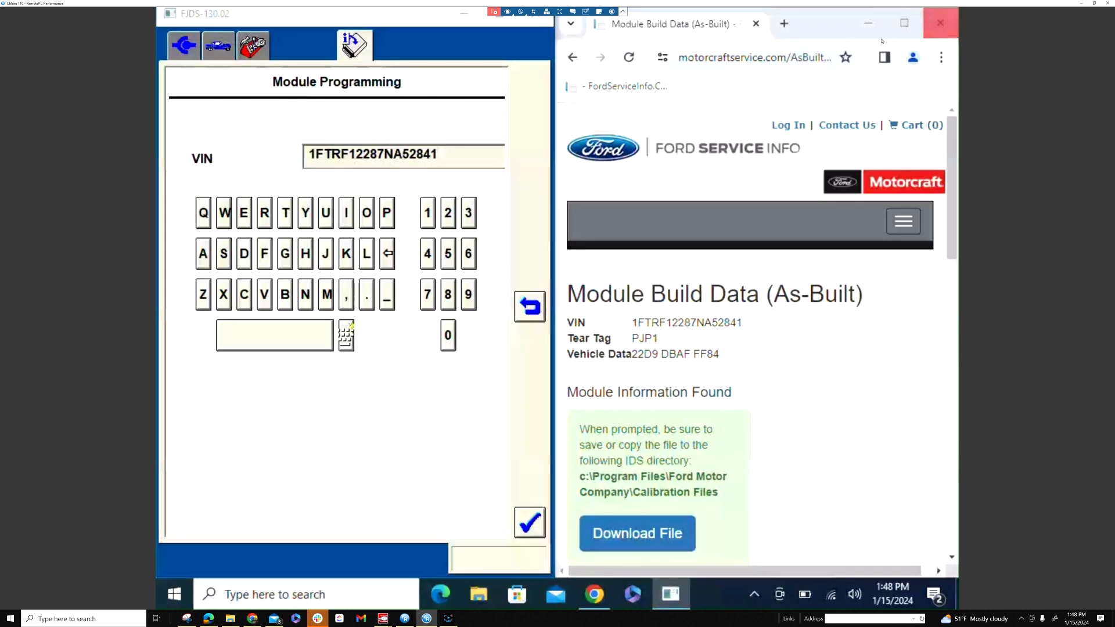
left_click(867, 23)
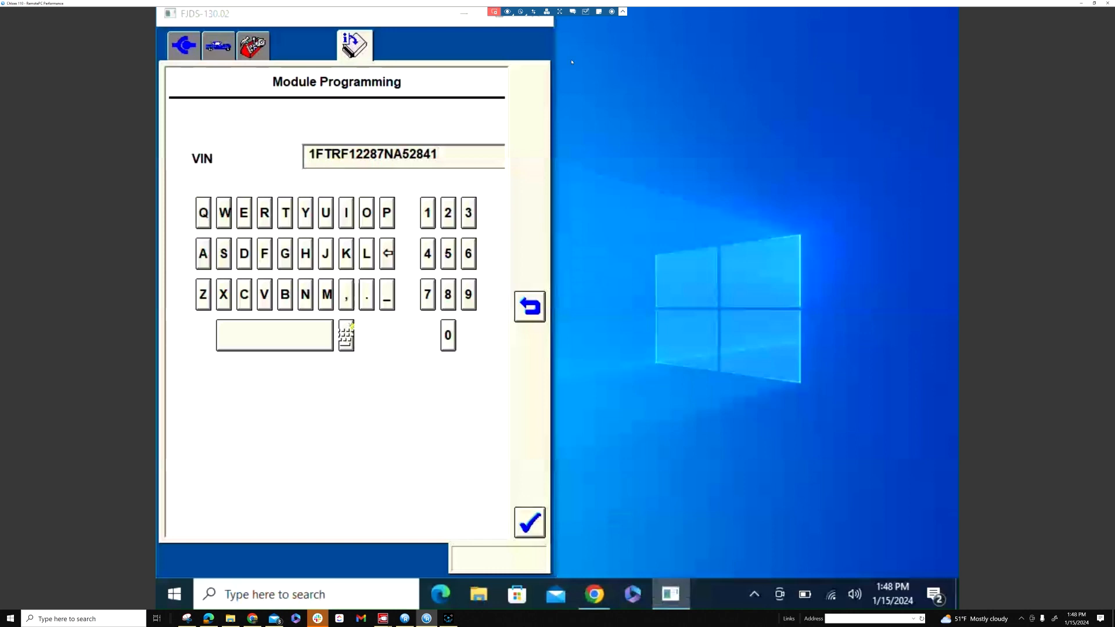
Maximize FJDS, submit and confirm the VIN, and acknowledge the ignition-off prompt.
left_click(506, 21)
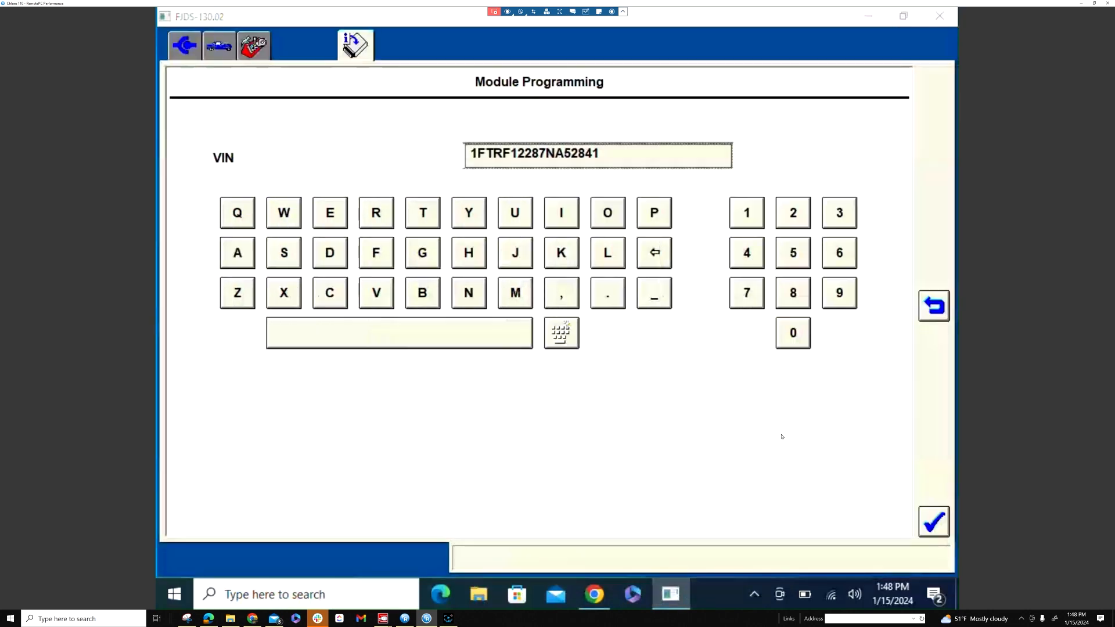
left_click(929, 518)
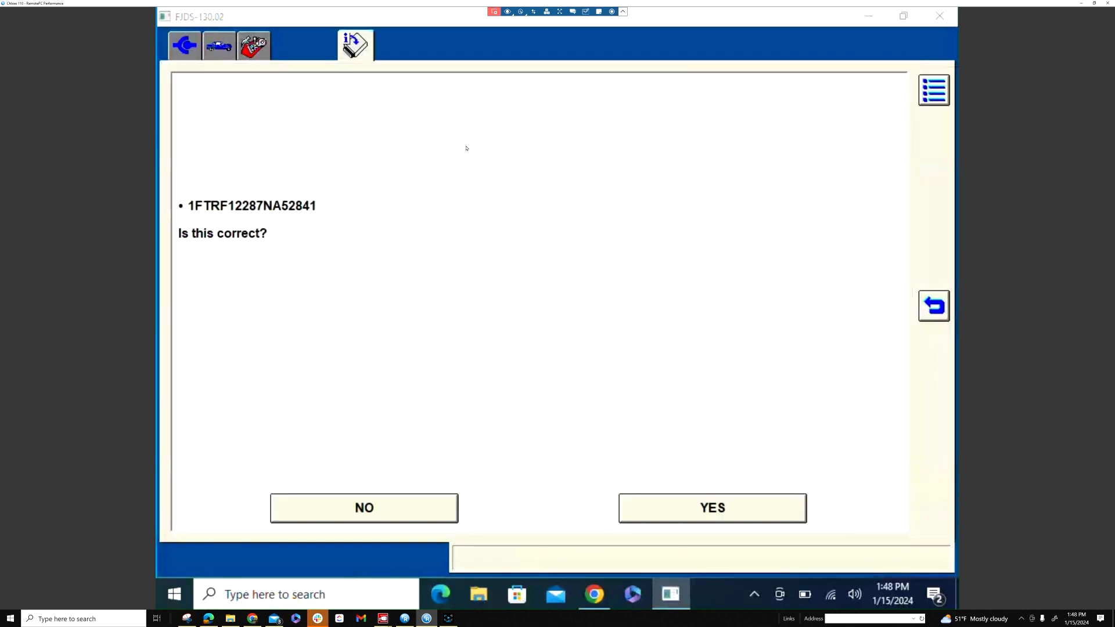
left_click(770, 511)
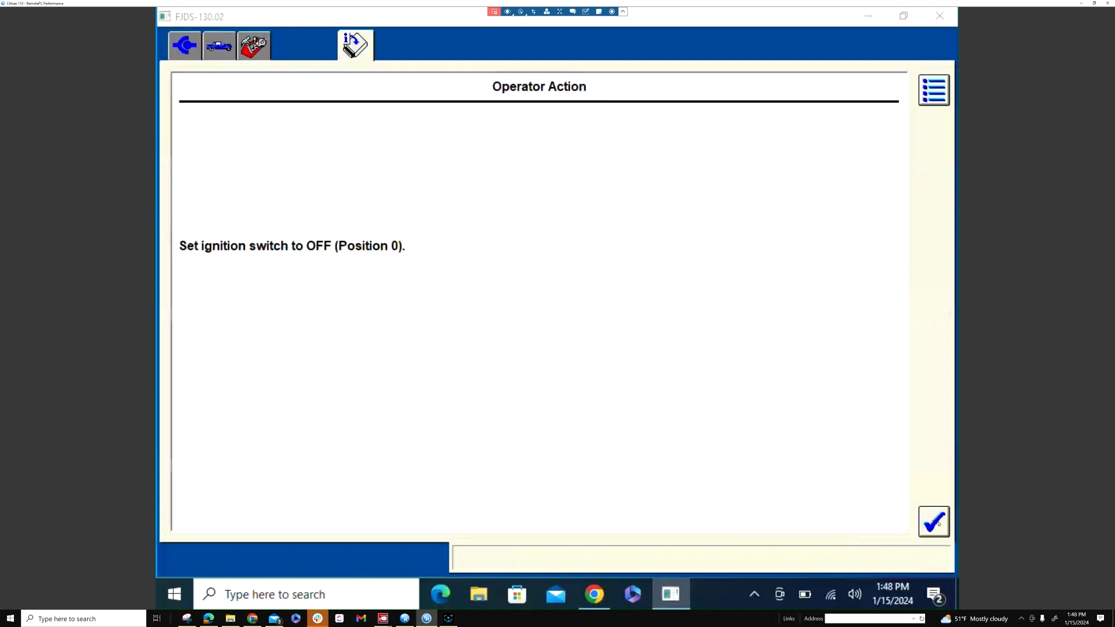
left_click(935, 522)
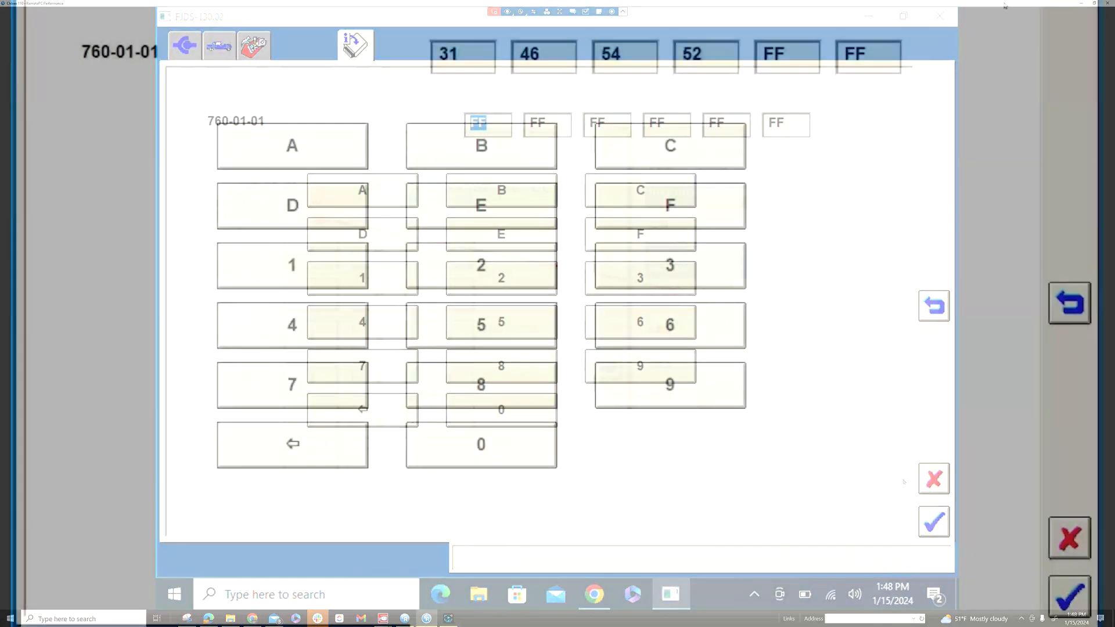
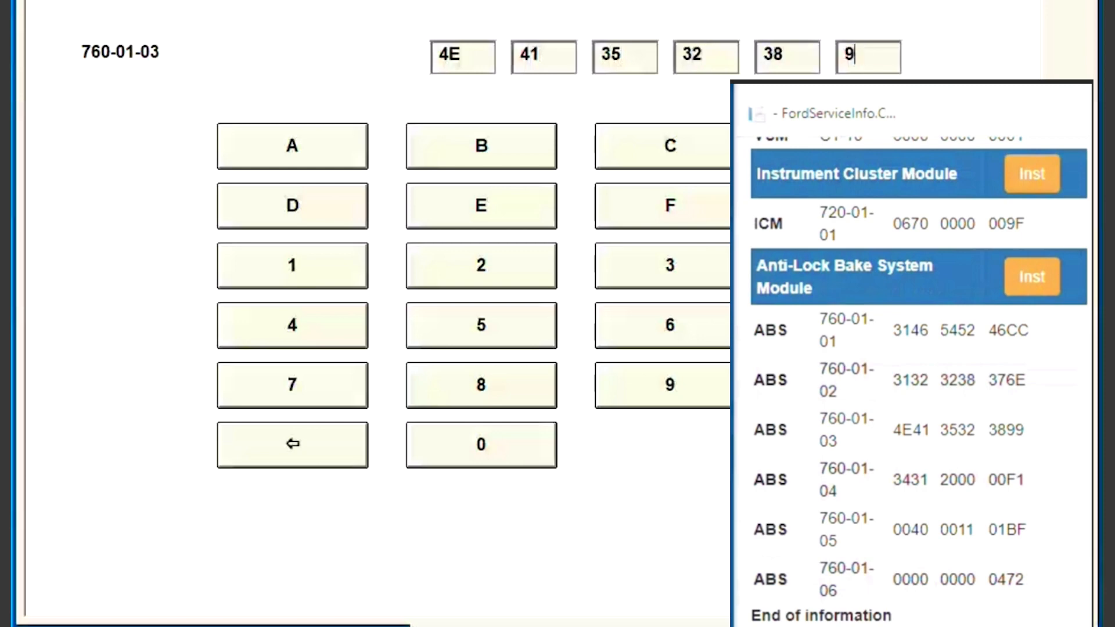
key("Return")
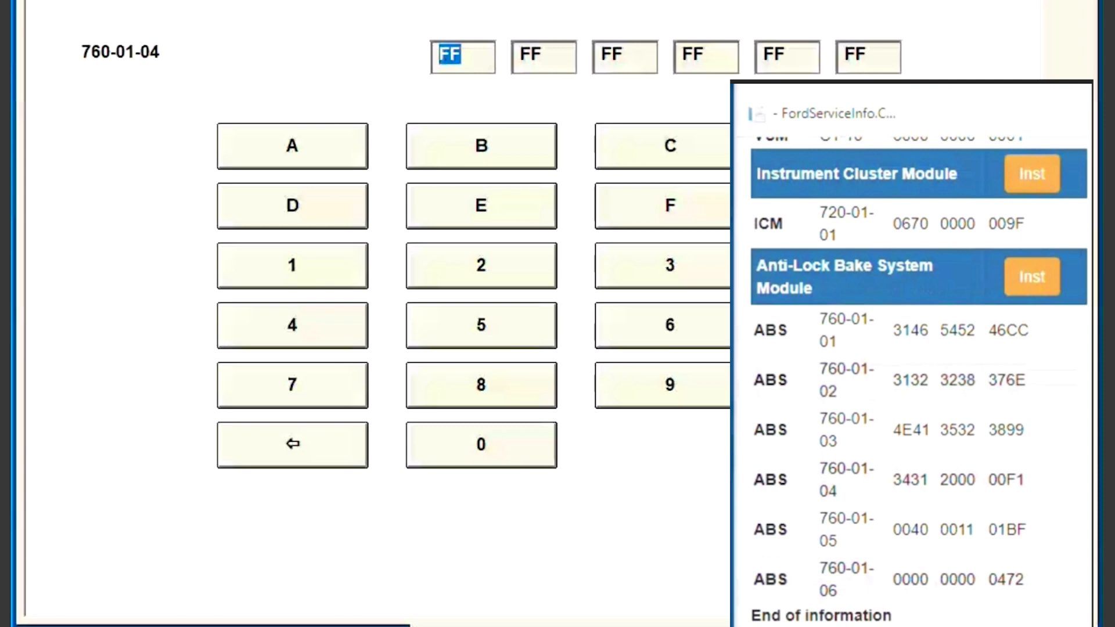
type("34 31 ")
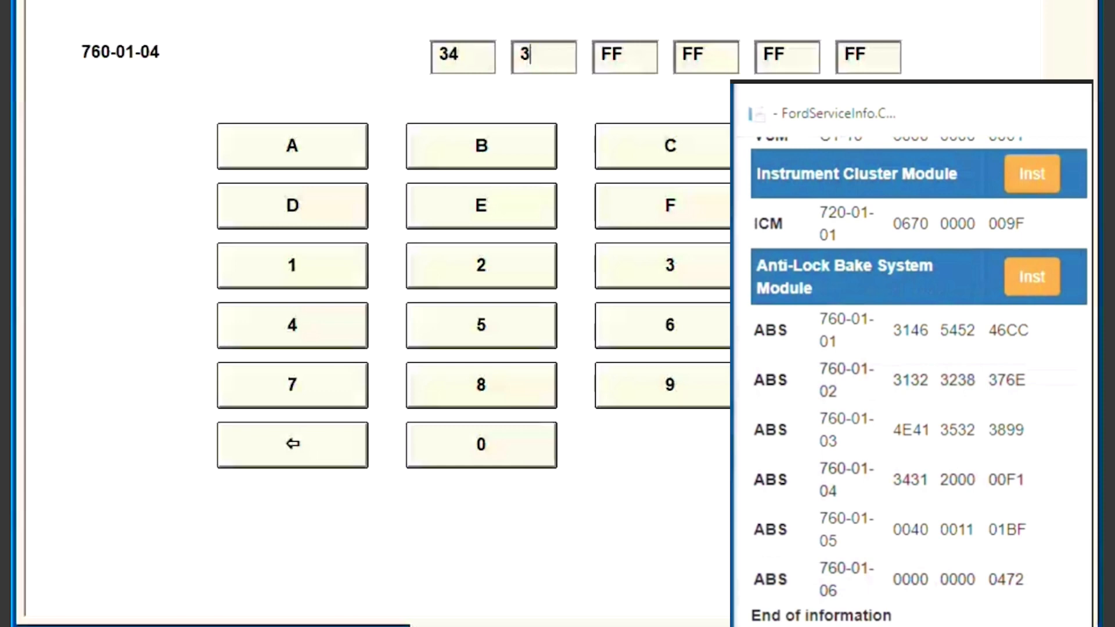
type("20 00 ")
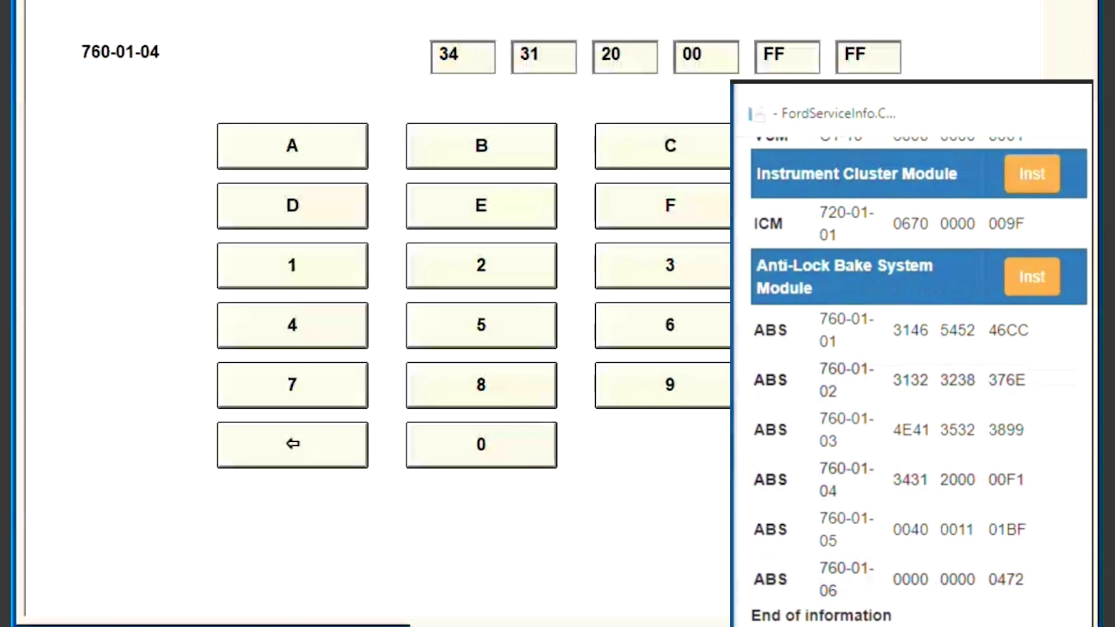
type("00 F1")
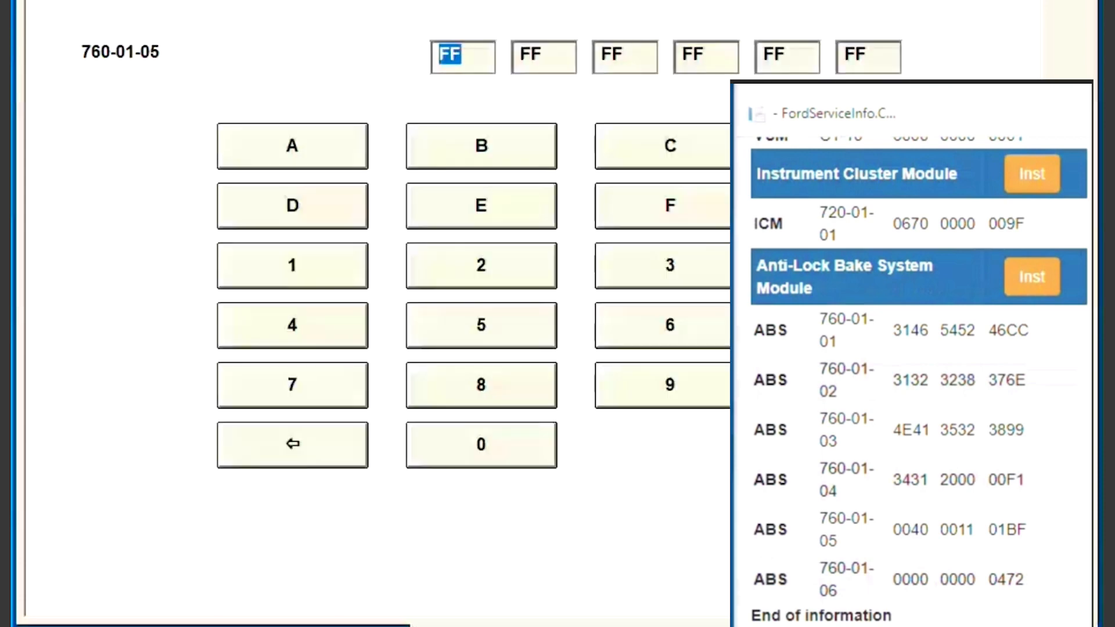
type("00400011")
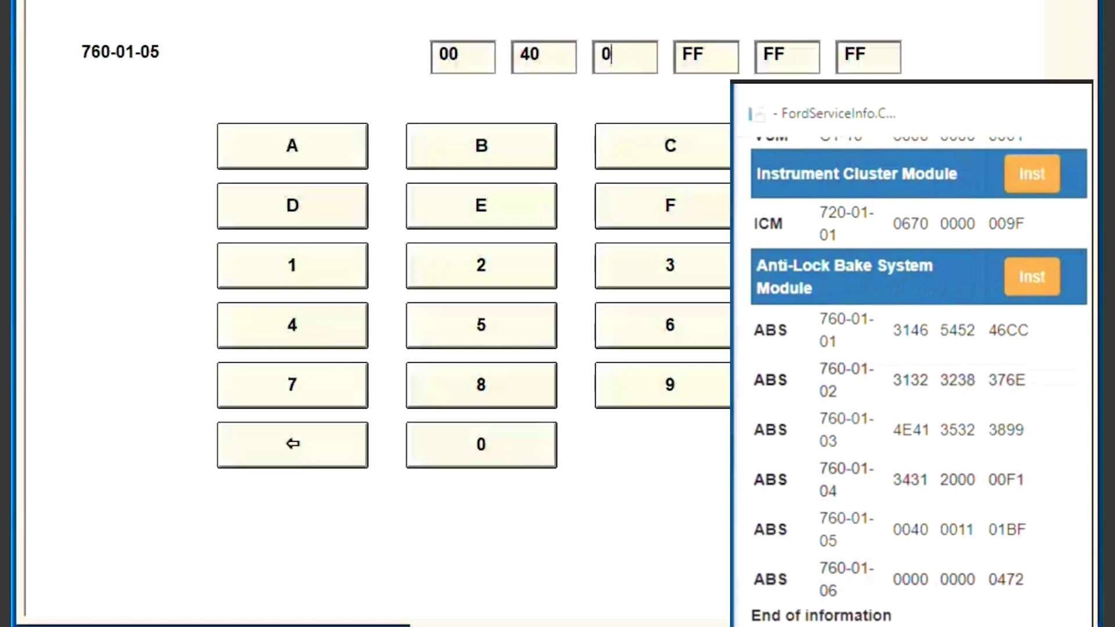
type("01B")
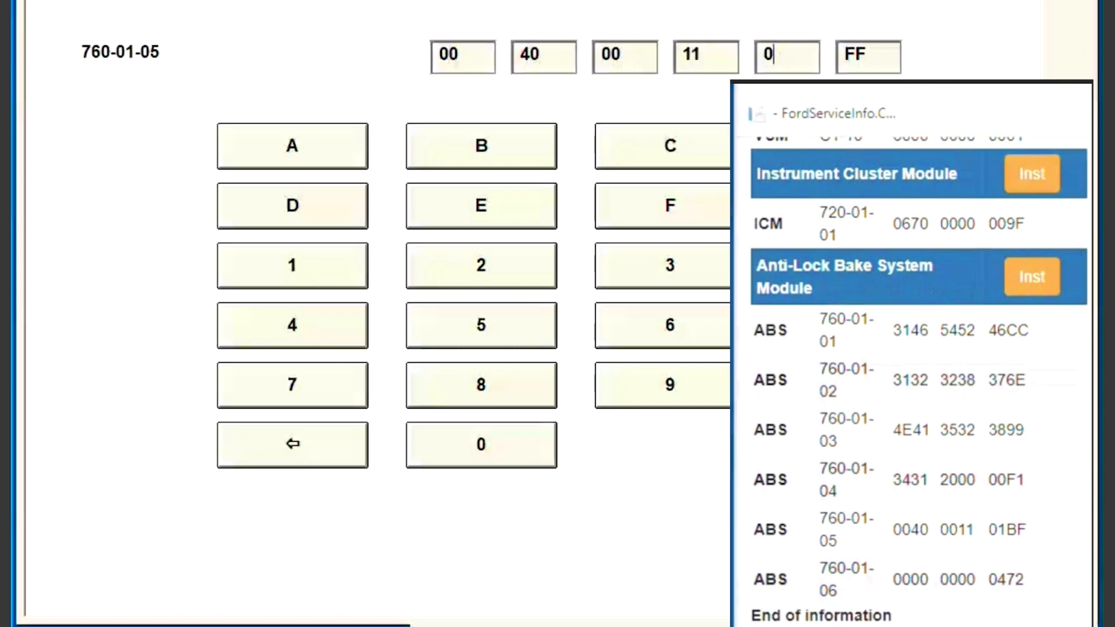
type("F")
key("Return")
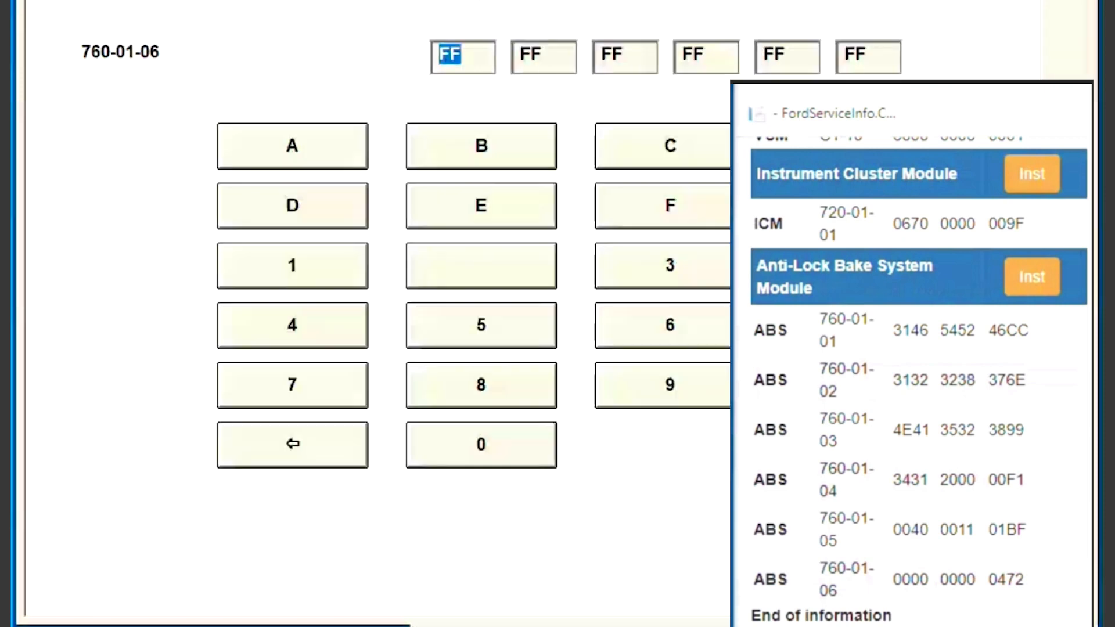
type("000000")
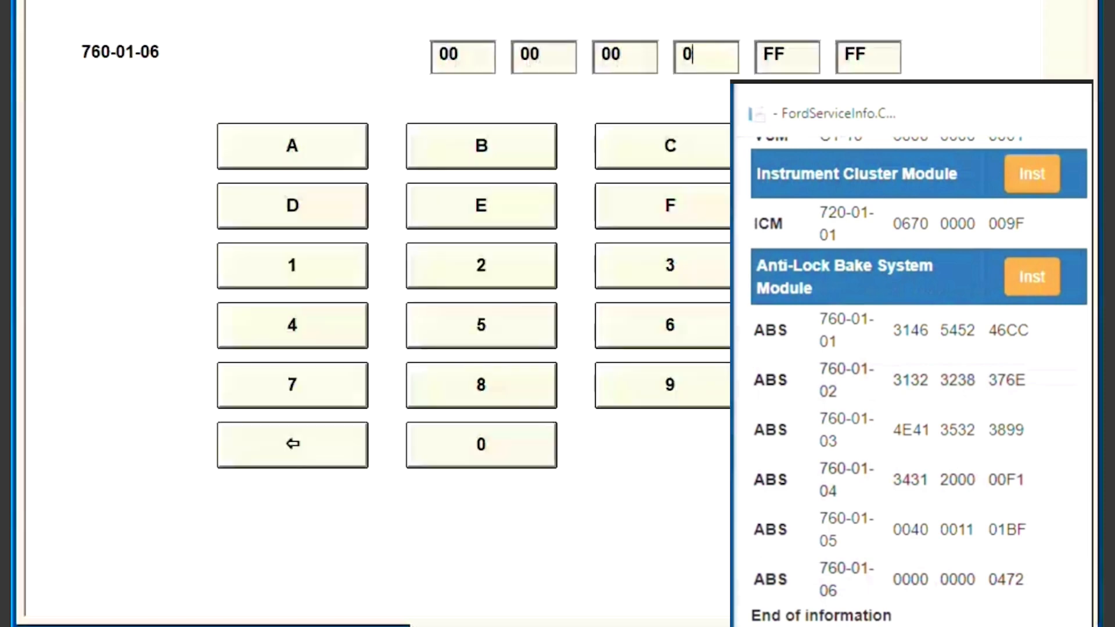
type("000472")
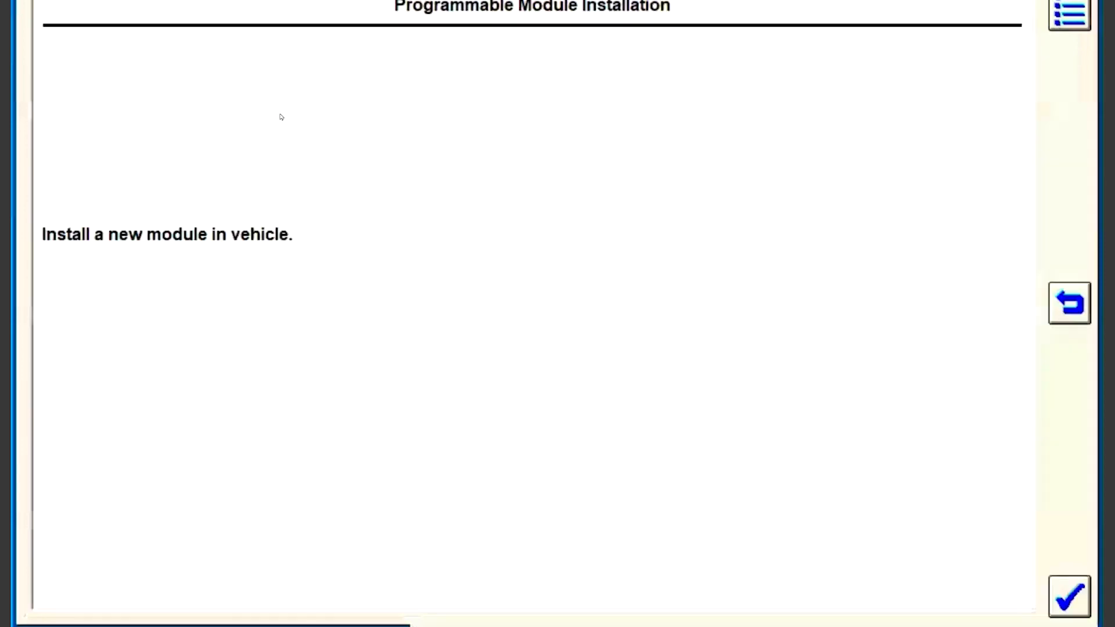
Confirm the install-new-module prompt, the ABS configuration-complete page and the ignition-off instruction.
left_click(1083, 595)
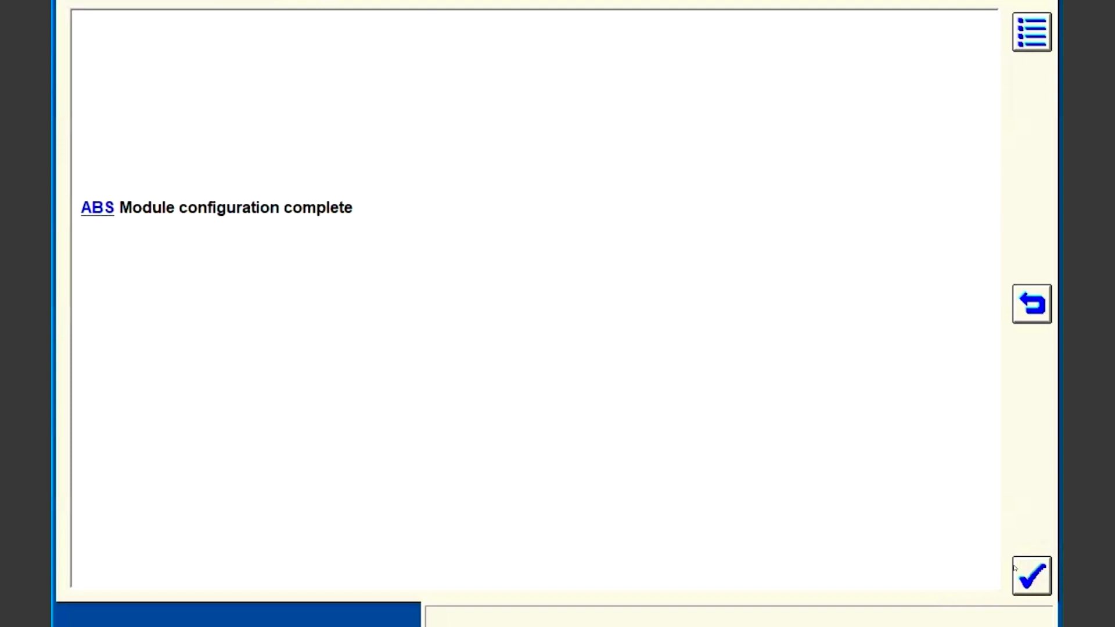
left_click(1032, 576)
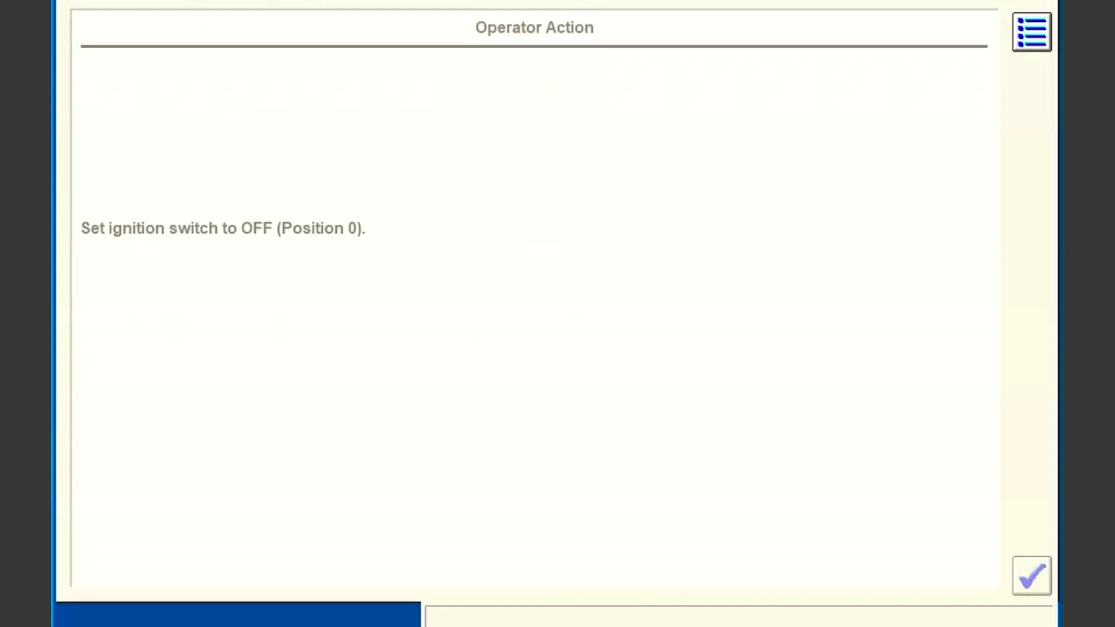
left_click(1025, 590)
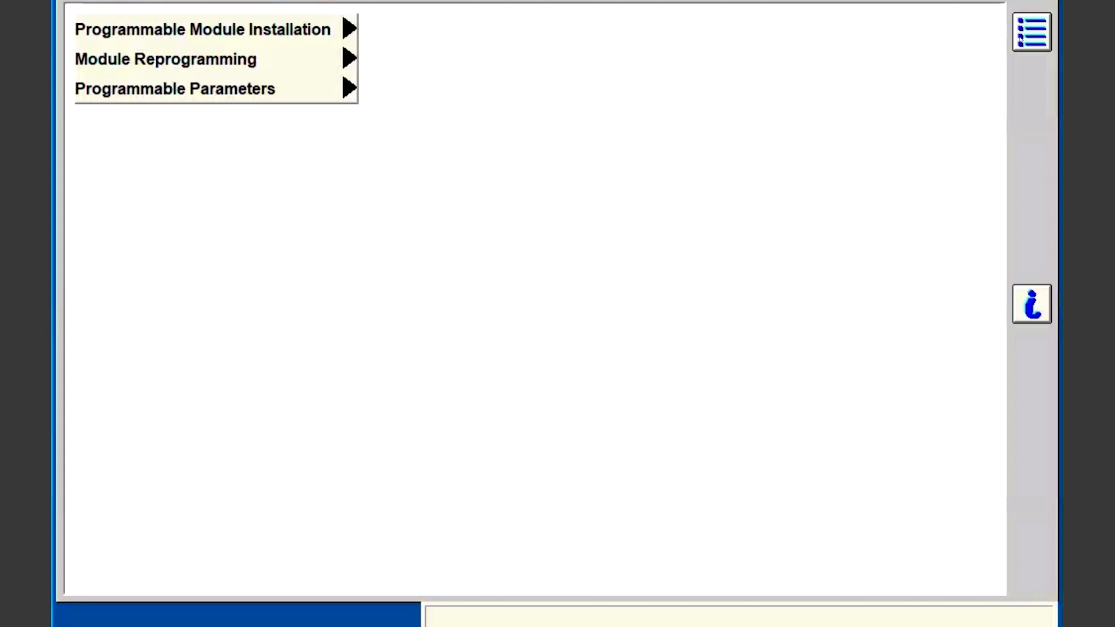
Choose Exit from the session options list and confirm leaving the programming session.
left_click(1031, 32)
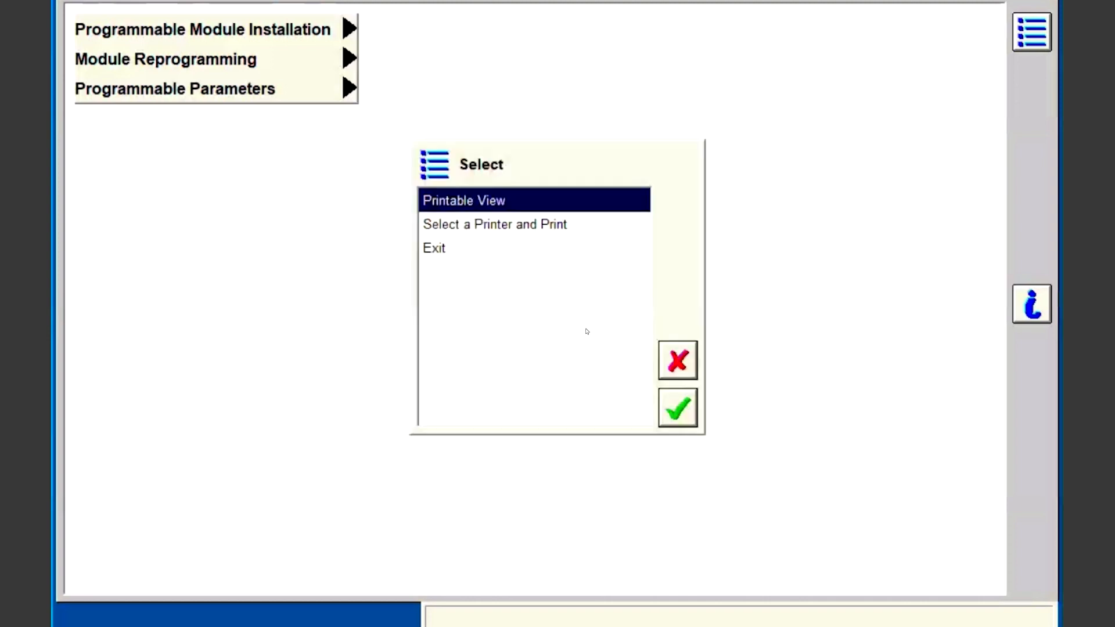
left_click(471, 251)
left_click(665, 411)
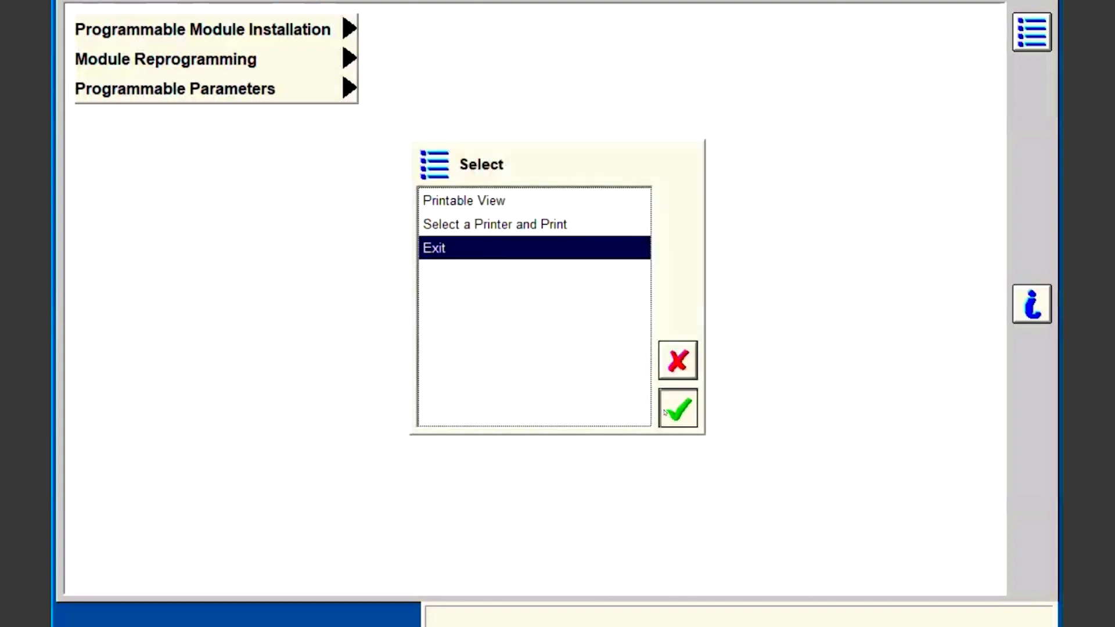